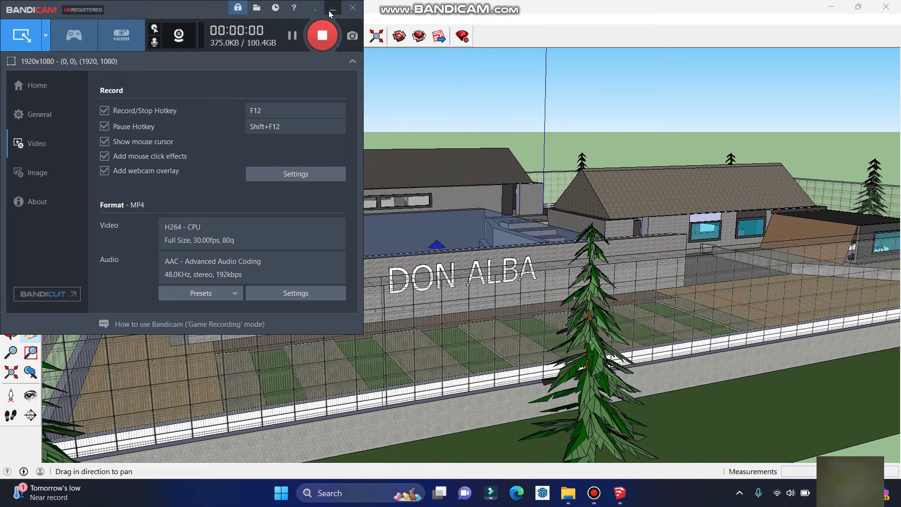
Minimize Bandicam so the Don Eugenio Alba3 model fills the screen
left_click(332, 8)
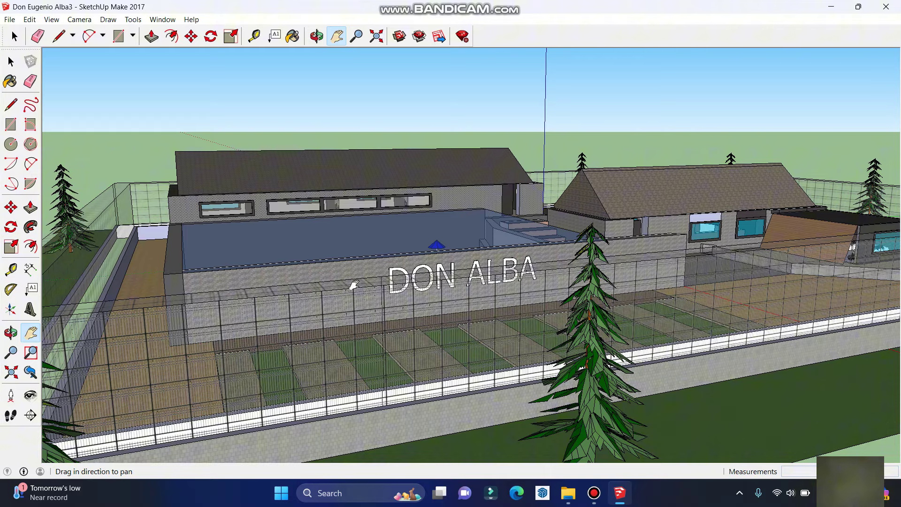
left_click_drag(360, 282, 365, 300)
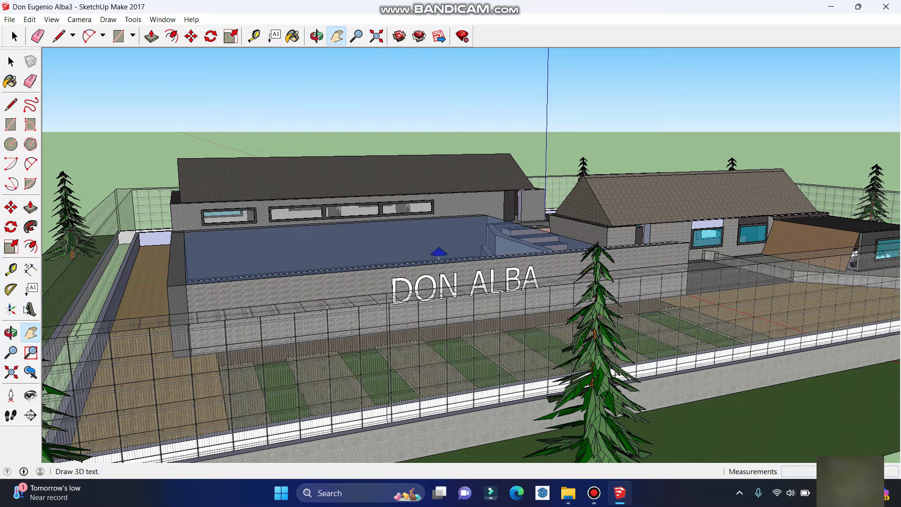
Orbit over the pool to face the DON ALBA wall, zooming in and back out
left_click(11, 332)
left_click_drag(318, 249, 297, 332)
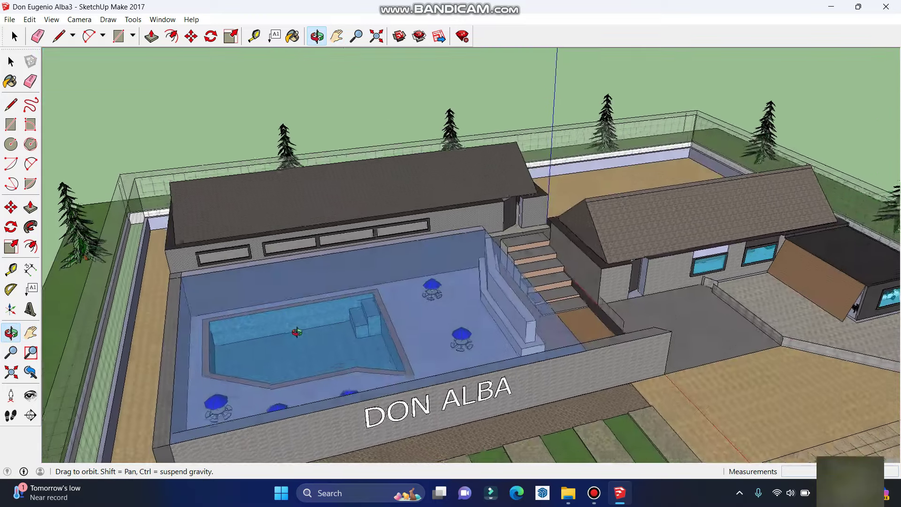
mouse_move(440, 347)
left_mouse_down()
mouse_move(384, 334)
mouse_move(368, 316)
mouse_move(371, 300)
left_mouse_up()
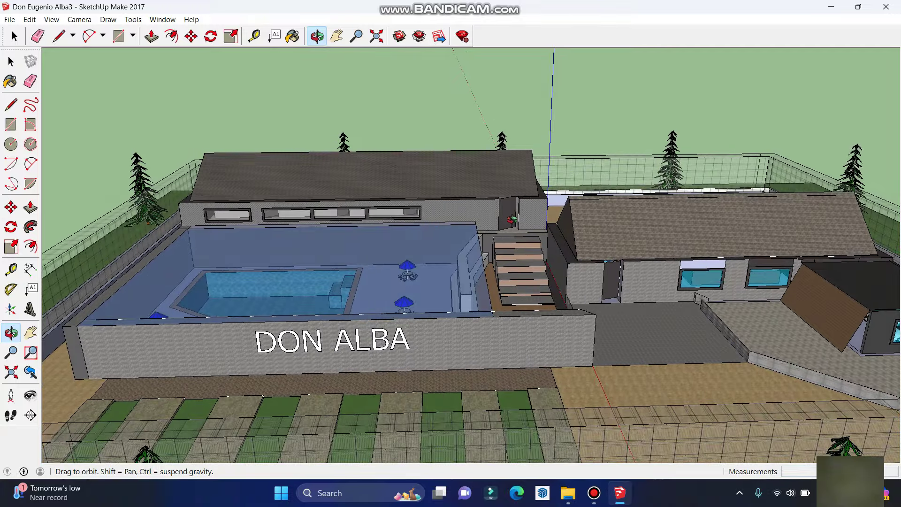
scroll(513, 219, "up", 3)
scroll(514, 222, "up", 3)
scroll(521, 211, "up", 3)
scroll(535, 197, "up", 3)
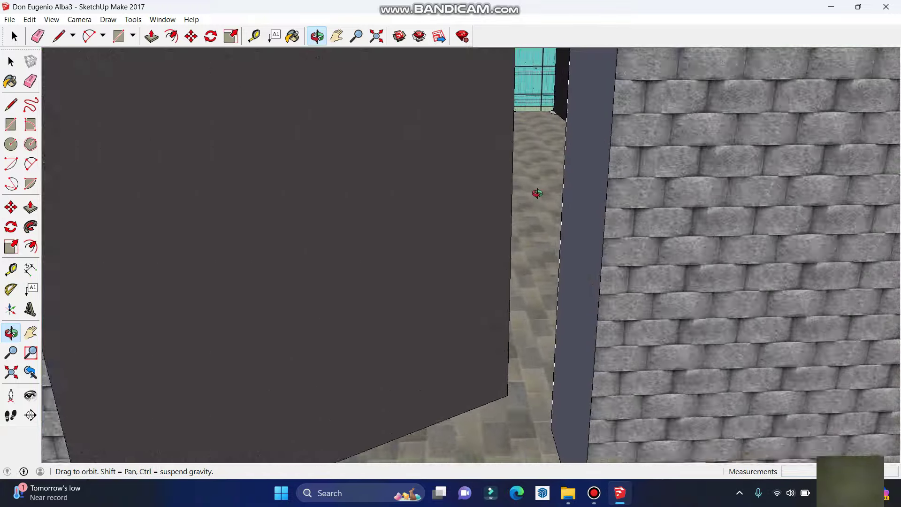
scroll(537, 193, "up", 3)
scroll(537, 193, "up", 3)
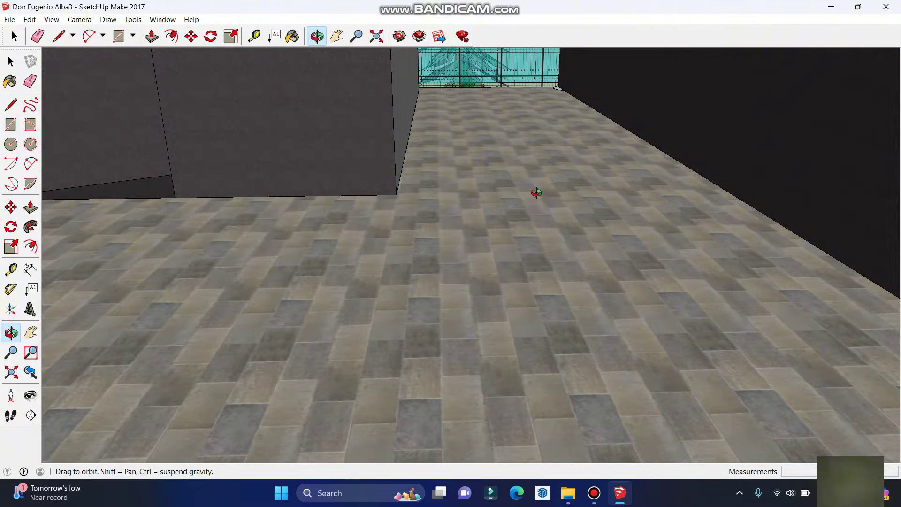
scroll(536, 196, "up", 1)
scroll(536, 183, "up", 2)
scroll(540, 173, "up", 2)
scroll(535, 167, "down", 2)
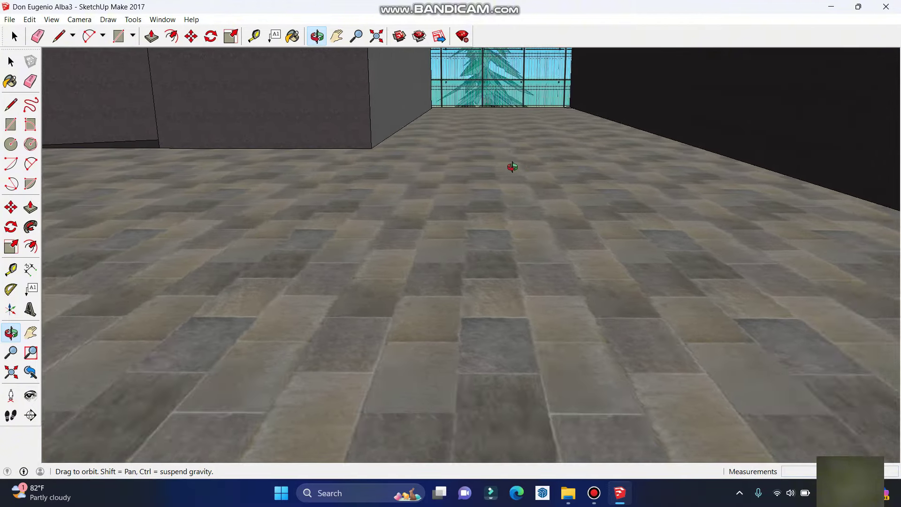
scroll(524, 181, "down", 2)
scroll(539, 181, "down", 2)
scroll(544, 187, "down", 2)
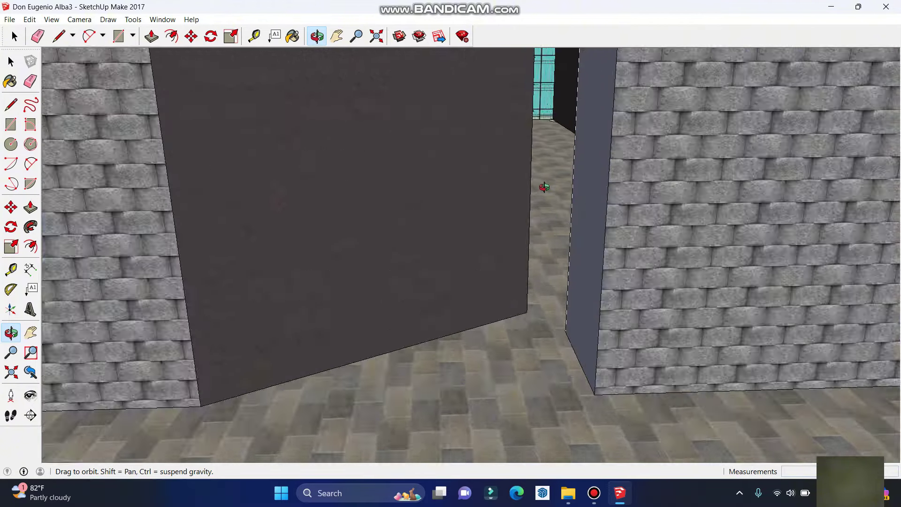
scroll(542, 190, "down", 2)
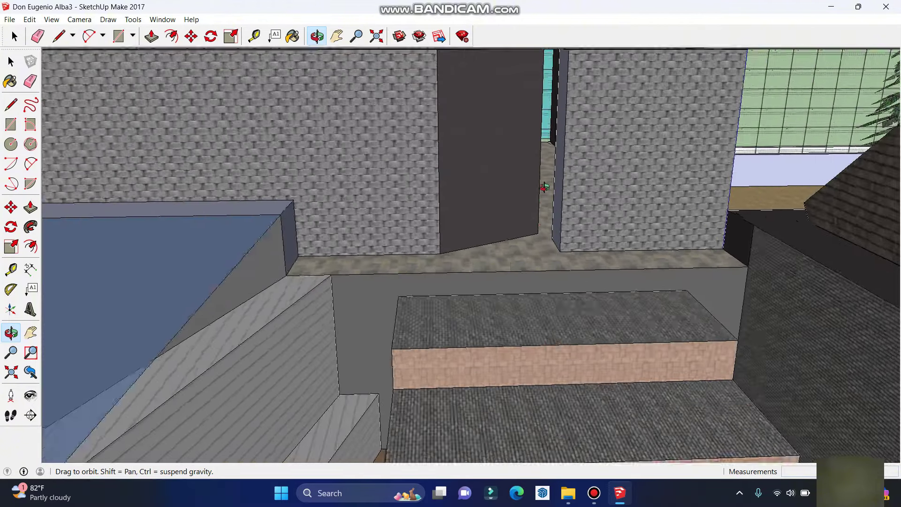
scroll(540, 193, "down", 2)
scroll(564, 211, "down", 2)
scroll(647, 262, "down", 2)
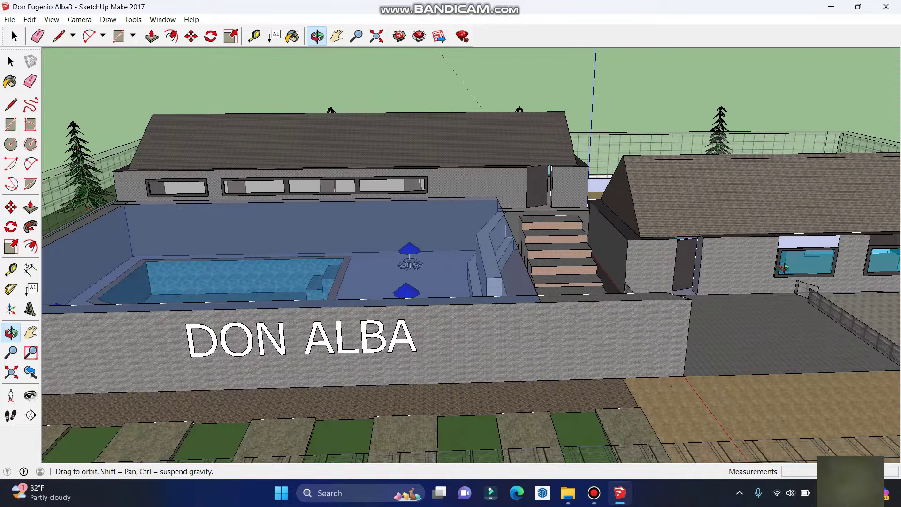
Pan toward the house and zoom in through the doorway
left_click(31, 332)
left_click_drag(840, 270, 658, 284)
scroll(657, 284, "up", 2)
scroll(652, 280, "up", 2)
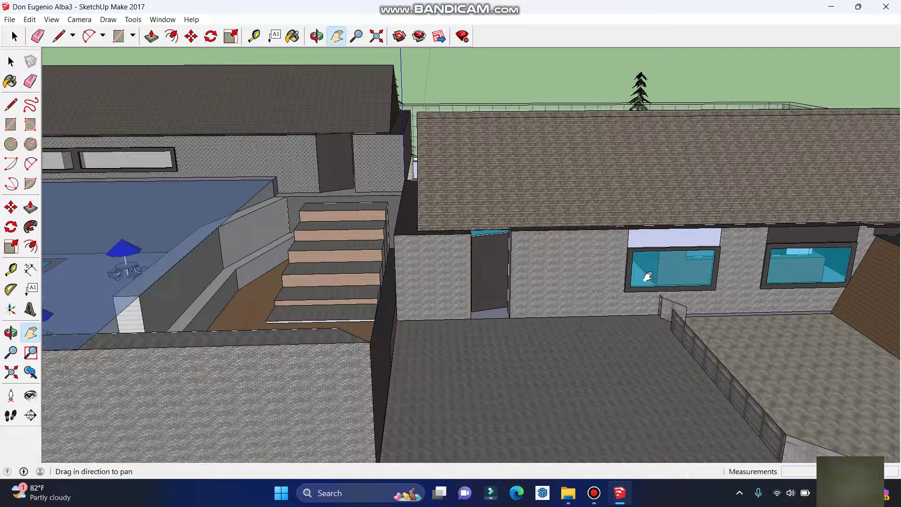
scroll(625, 268, "up", 2)
scroll(636, 268, "up", 2)
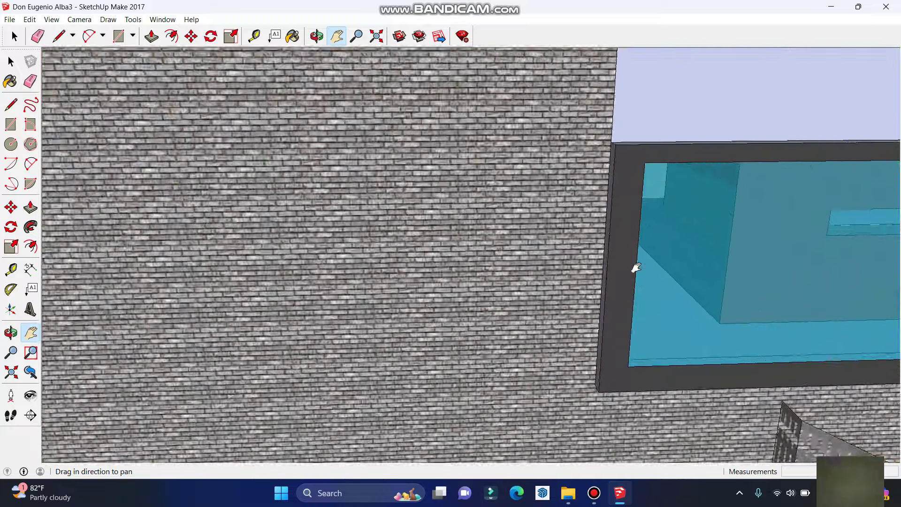
scroll(638, 265, "up", 2)
scroll(655, 258, "up", 2)
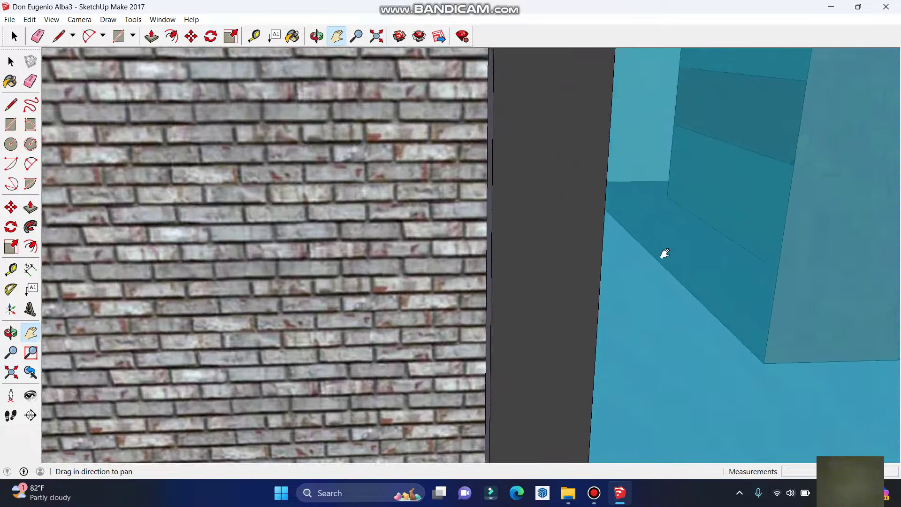
scroll(659, 253, "up", 2)
scroll(657, 250, "up", 2)
scroll(655, 249, "up", 2)
scroll(606, 256, "up", 2)
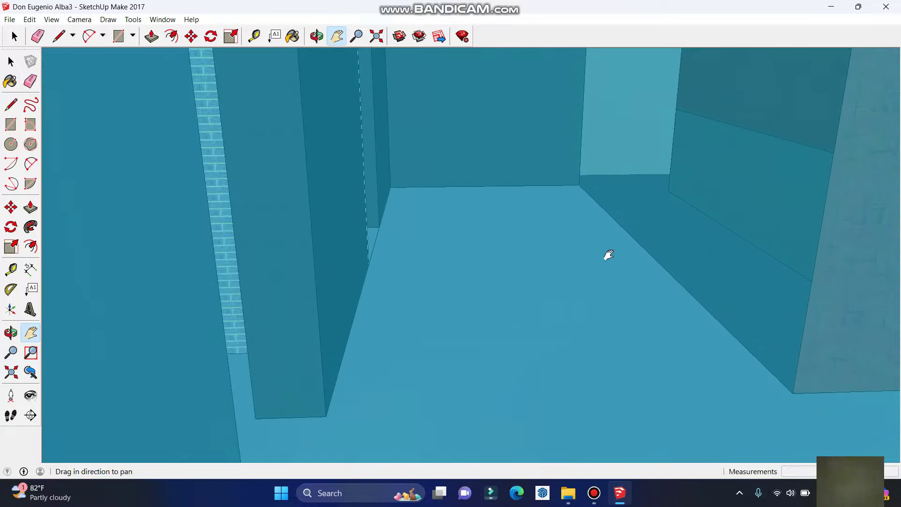
Orbit around the house interior to a chair, then zoom out to the shingled roof and windows
left_click(10, 332)
mouse_move(227, 305)
left_mouse_down()
mouse_move(295, 297)
mouse_move(336, 252)
mouse_move(485, 151)
mouse_move(454, 127)
mouse_move(460, 132)
left_mouse_up()
scroll(460, 132, "up", 2)
scroll(460, 132, "up", 1)
scroll(460, 132, "up", 2)
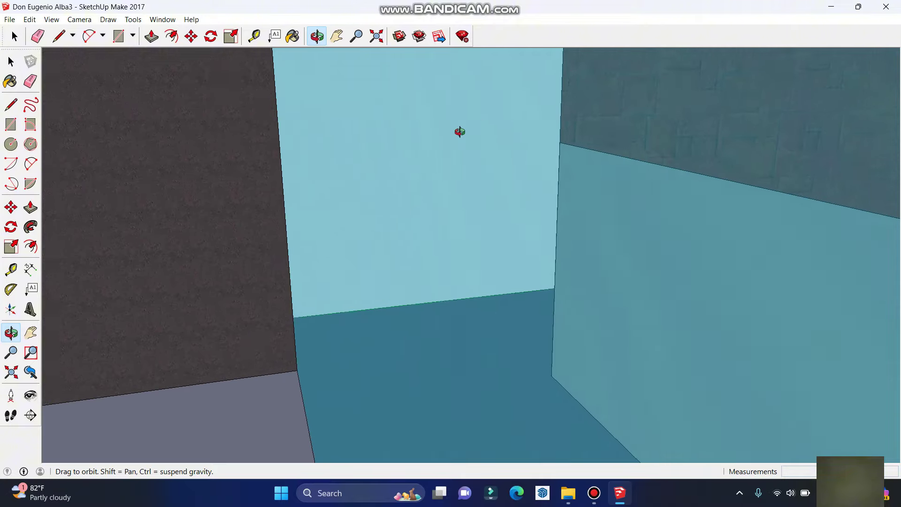
scroll(460, 132, "up", 1)
scroll(460, 132, "up", 1)
mouse_move(458, 131)
left_mouse_down()
mouse_move(421, 260)
mouse_move(406, 280)
mouse_move(426, 291)
mouse_move(541, 282)
mouse_move(543, 316)
left_mouse_up()
scroll(426, 291, "up", 1)
scroll(425, 291, "up", 2)
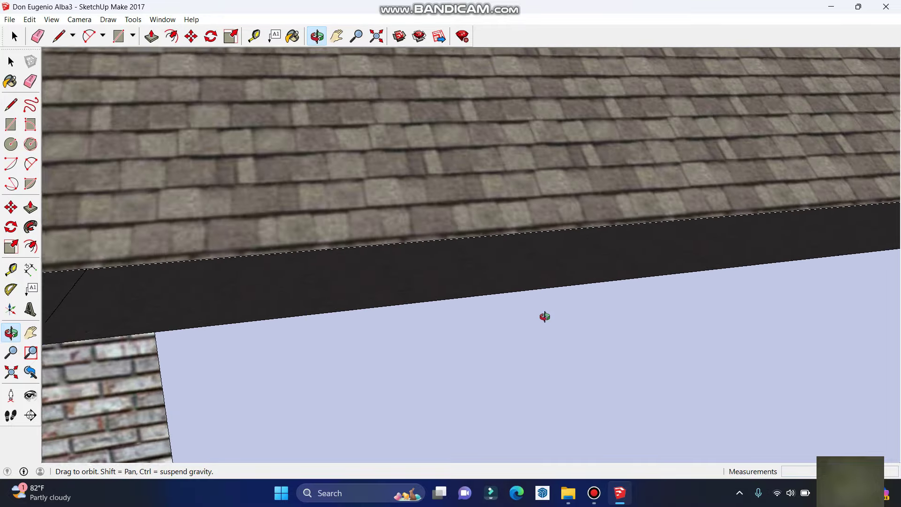
scroll(545, 316, "up", 2)
scroll(545, 317, "down", 2)
scroll(545, 317, "down", 2)
scroll(544, 317, "down", 1)
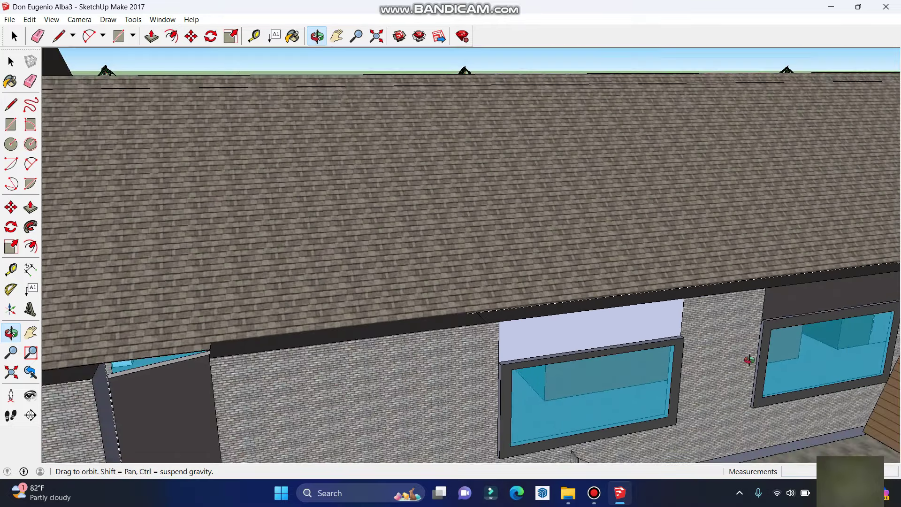
Pan past the roof and windows and zoom in toward the garage window
left_click(31, 333)
left_click_drag(806, 362, 602, 324)
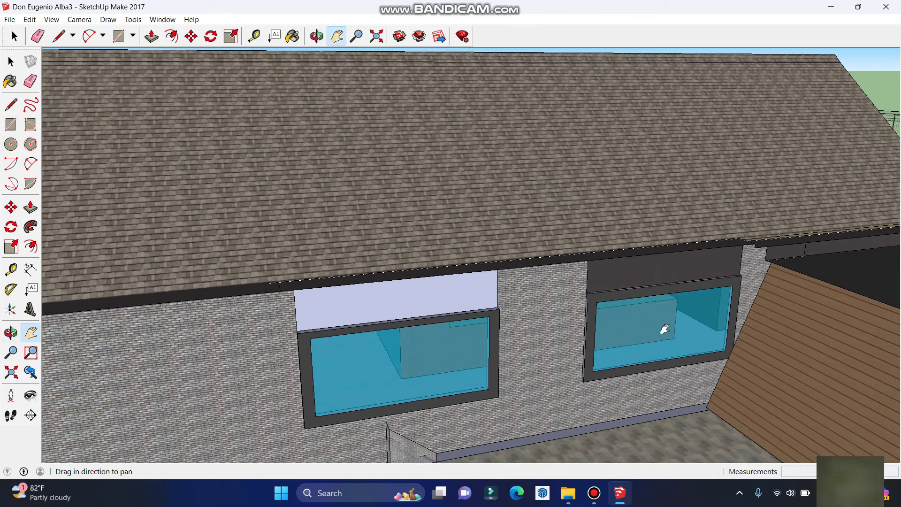
scroll(665, 330, "up", 2)
scroll(660, 322, "up", 2)
scroll(644, 312, "up", 2)
scroll(542, 308, "up", 2)
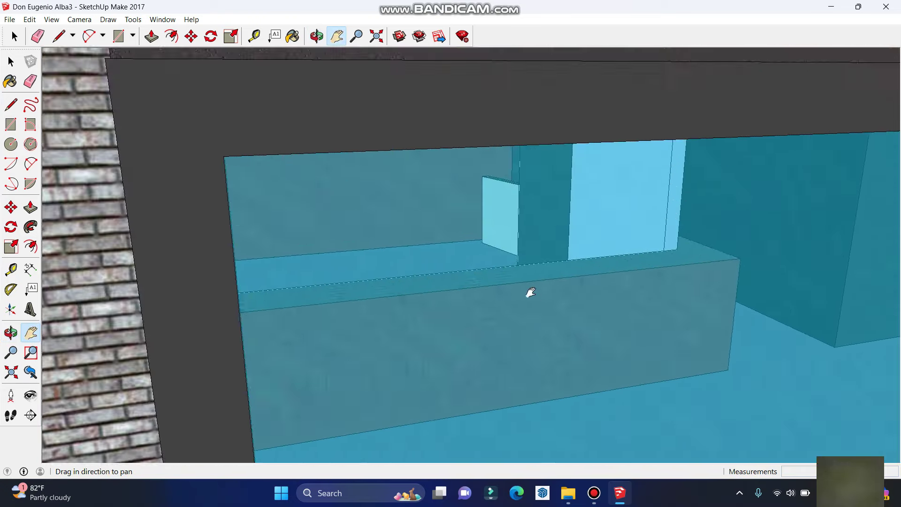
scroll(530, 292, "up", 2)
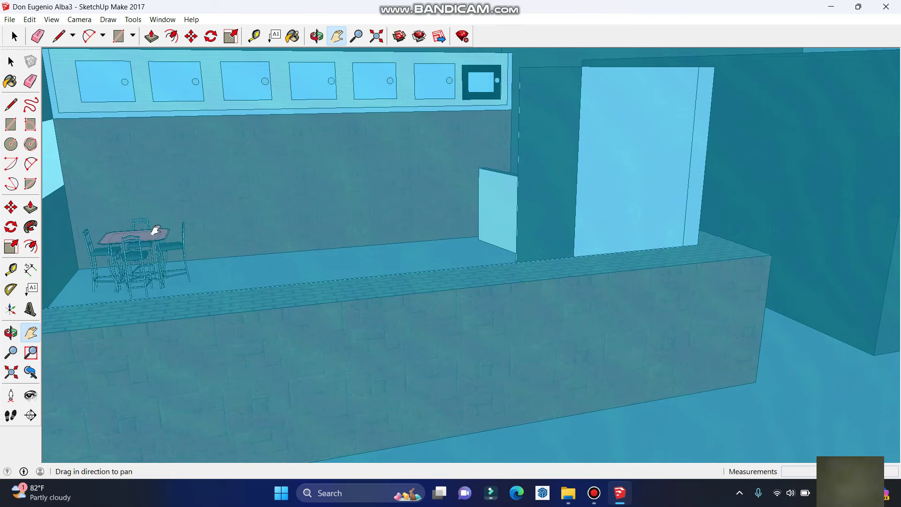
scroll(310, 242, "up", 1)
scroll(368, 240, "up", 1)
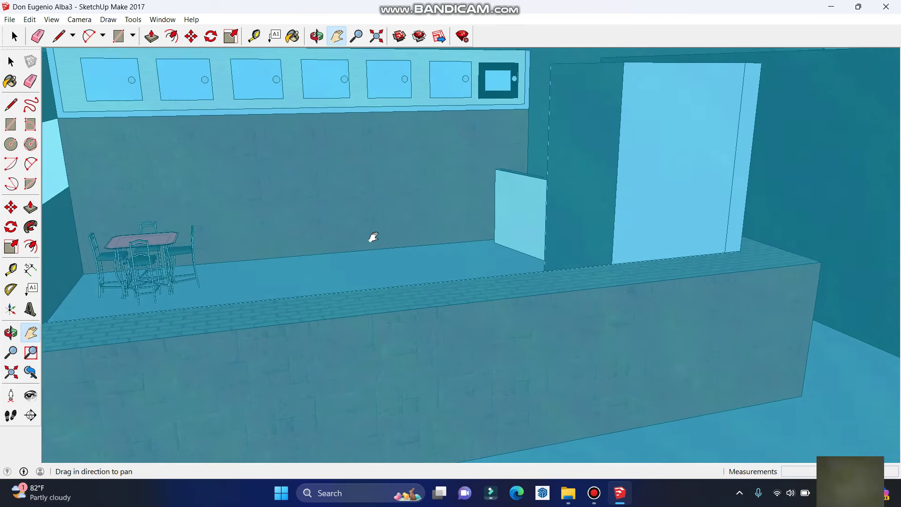
scroll(379, 233, "up", 1)
scroll(590, 191, "up", 1)
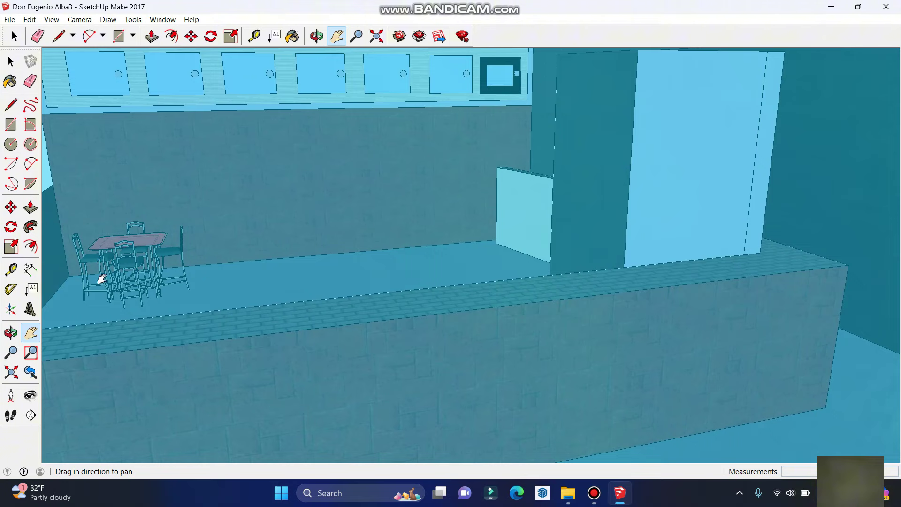
scroll(101, 278, "up", 1)
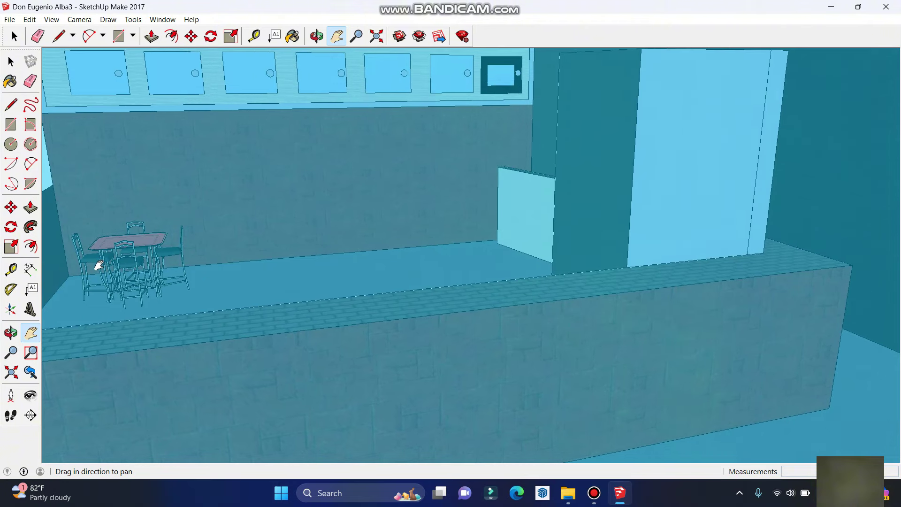
Orbit to face the brick wall with the table and chairs, zooming in
left_click(11, 334)
mouse_move(258, 301)
left_mouse_down()
mouse_move(221, 302)
mouse_move(187, 215)
mouse_move(193, 198)
left_mouse_up()
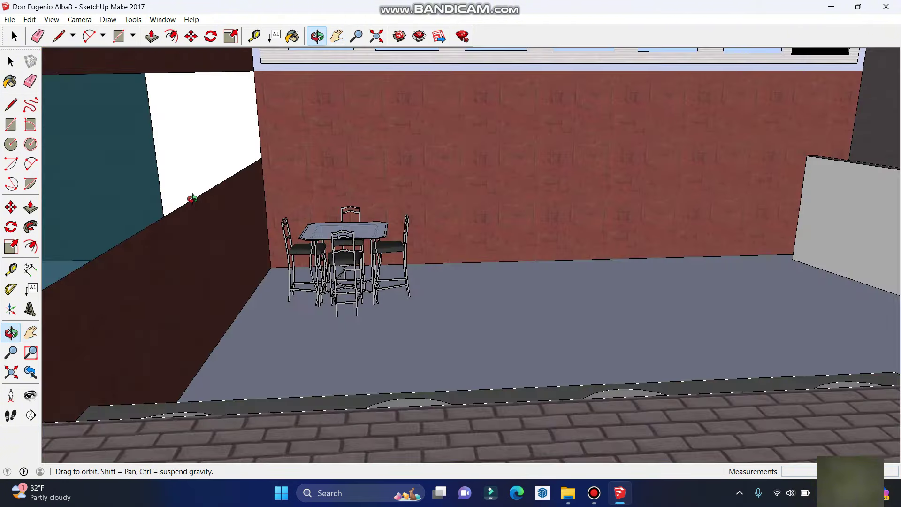
scroll(192, 197, "up", 2)
scroll(200, 192, "up", 2)
scroll(212, 183, "up", 2)
scroll(219, 178, "up", 2)
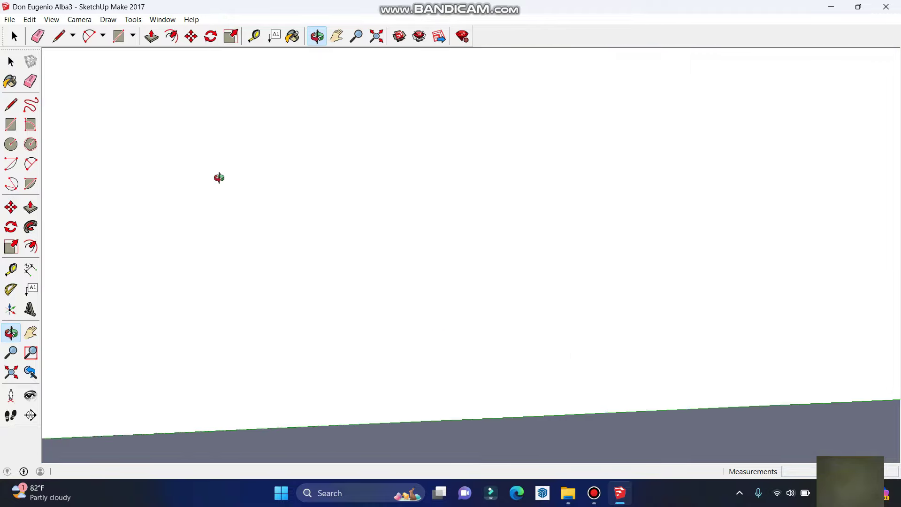
scroll(221, 186, "down", 3)
scroll(224, 191, "down", 2)
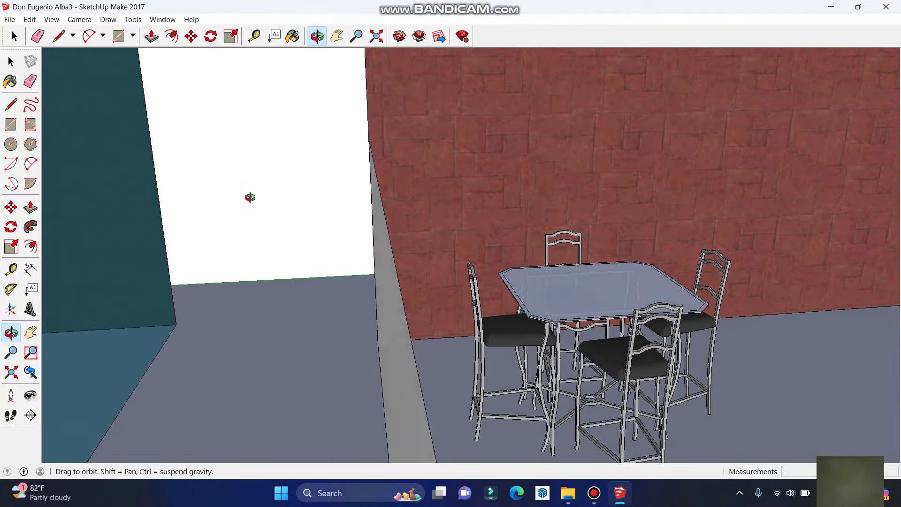
Re-orbit so the table and chairs face the camera, then zoom toward the parked cars
mouse_move(250, 197)
left_mouse_down()
mouse_move(256, 191)
mouse_move(223, 185)
left_mouse_up()
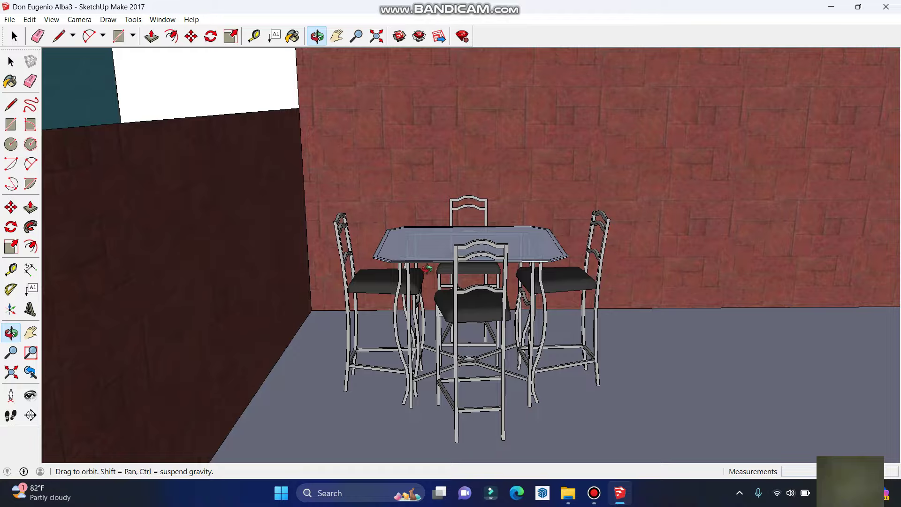
scroll(427, 268, "down", 2)
scroll(426, 267, "up", 5)
scroll(432, 282, "down", 2)
scroll(448, 325, "down", 2)
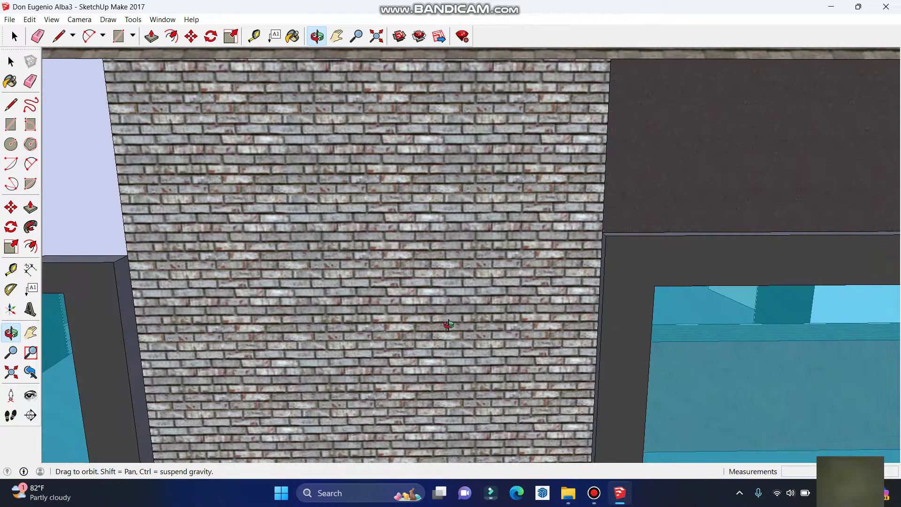
scroll(448, 325, "down", 3)
scroll(467, 324, "down", 3)
scroll(489, 315, "down", 2)
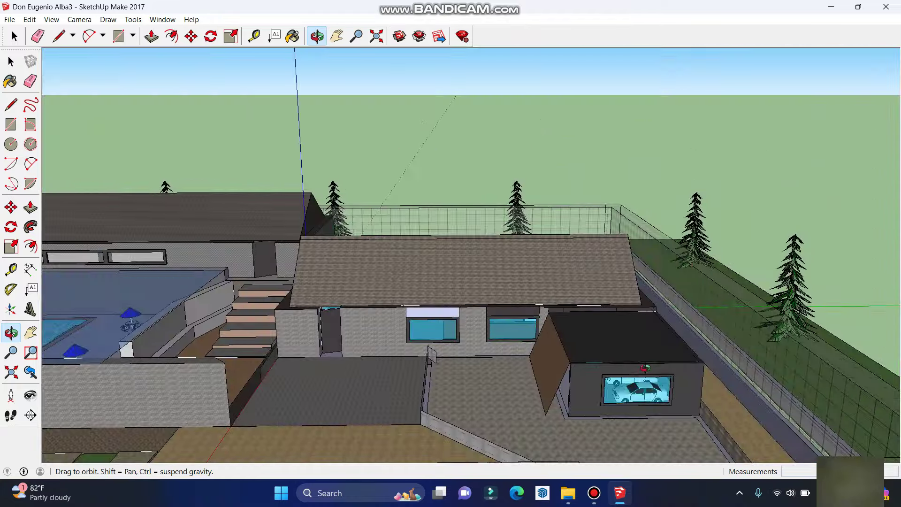
scroll(634, 390, "up", 2)
scroll(620, 375, "up", 3)
scroll(598, 364, "up", 2)
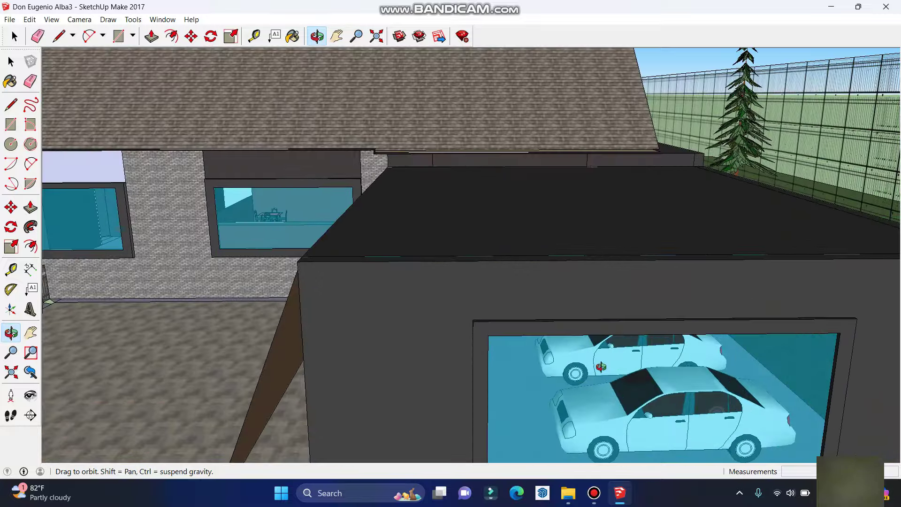
scroll(589, 358, "up", 1)
Orbit up over the whole site, then pan and zoom out to bring in the DON ALBA wall
mouse_move(589, 358)
left_mouse_down()
mouse_move(533, 316)
mouse_move(553, 338)
mouse_move(509, 322)
mouse_move(643, 366)
mouse_move(811, 346)
mouse_move(709, 358)
mouse_move(656, 386)
mouse_move(671, 389)
left_mouse_up()
mouse_move(257, 347)
left_mouse_down()
mouse_move(290, 344)
mouse_move(263, 342)
left_mouse_up()
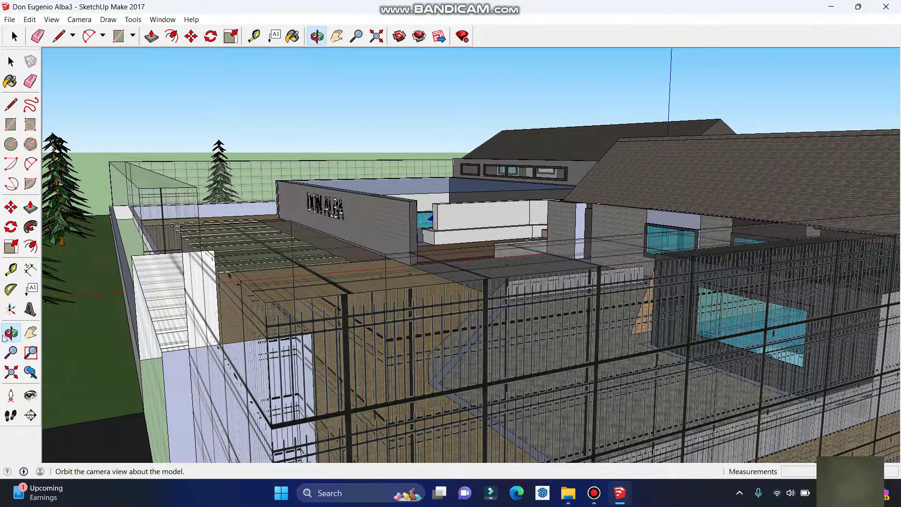
left_click(16, 333)
key("Left")
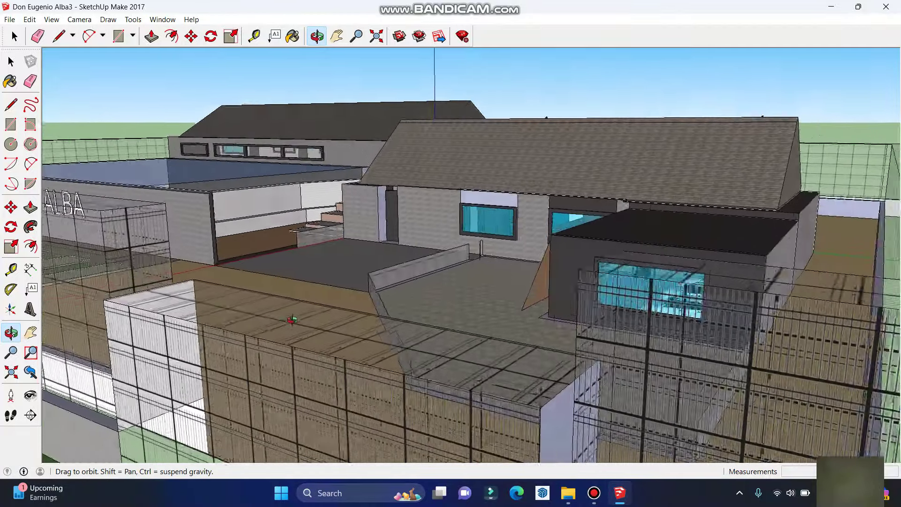
left_click(30, 333)
left_click_drag(49, 323, 106, 320)
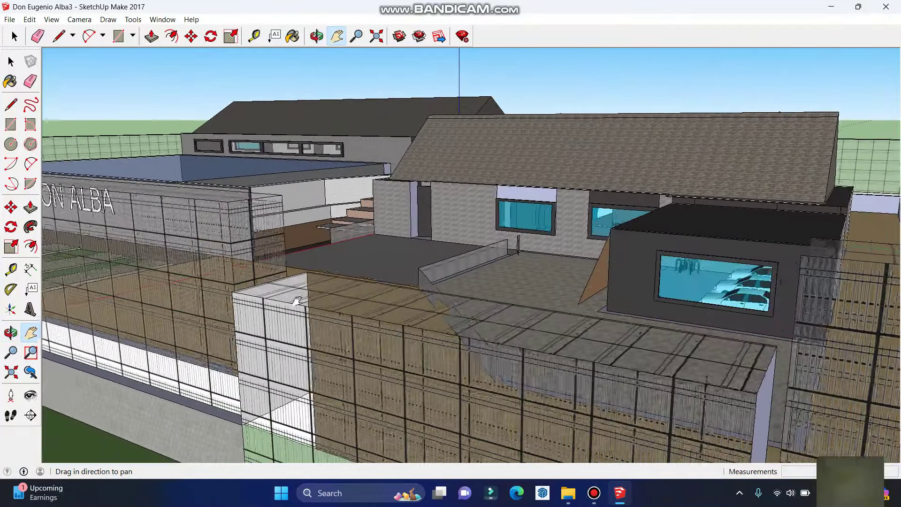
scroll(106, 321, "down", 3)
scroll(195, 311, "down", 2)
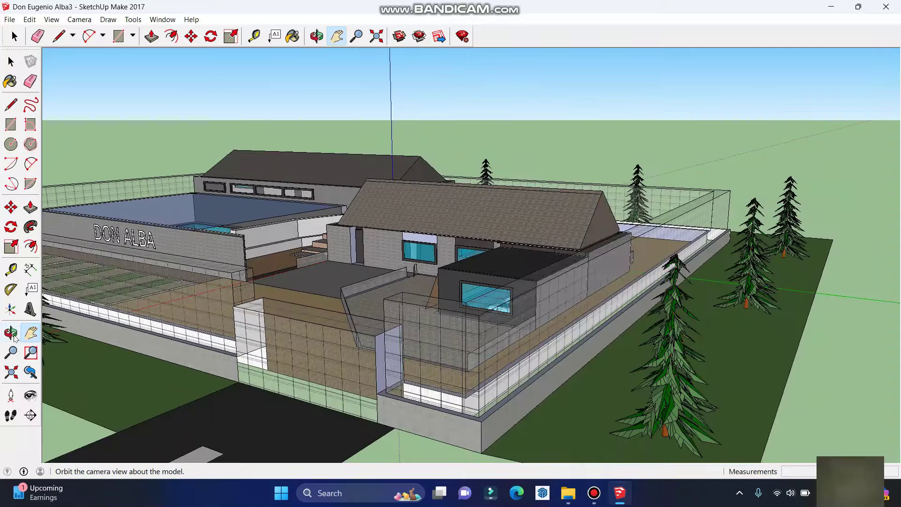
left_click_drag(146, 319, 296, 318)
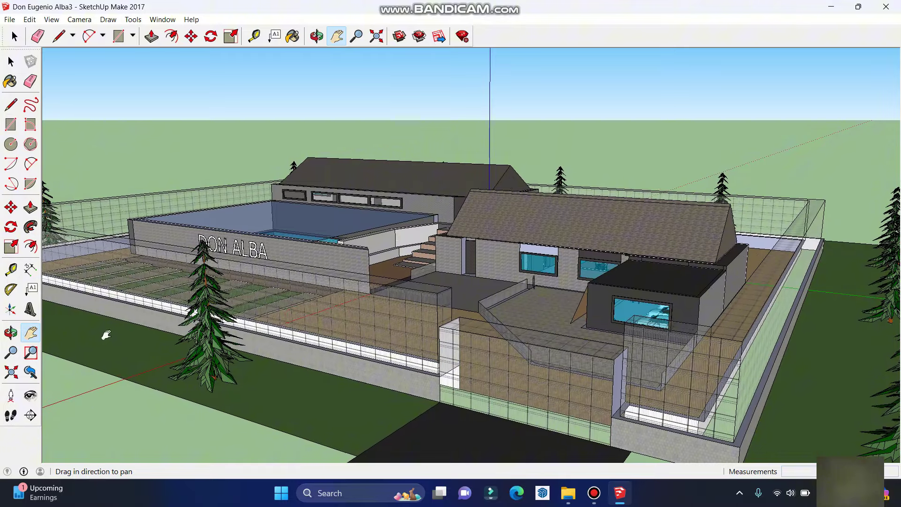
Orbit and pan to a low frontal view of the property with sky above it
left_click(11, 334)
left_click_drag(56, 328, 181, 312)
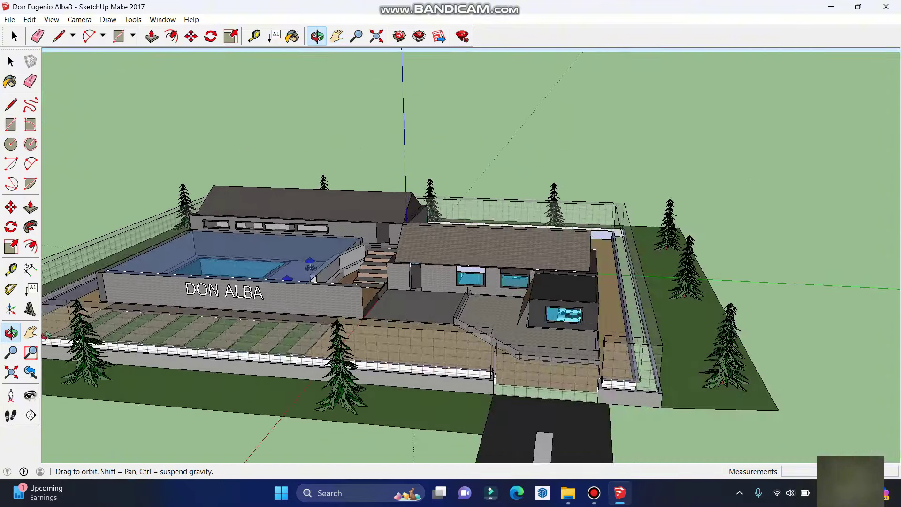
left_click(31, 333)
mouse_move(139, 336)
left_mouse_down()
mouse_move(193, 369)
mouse_move(203, 409)
left_mouse_up()
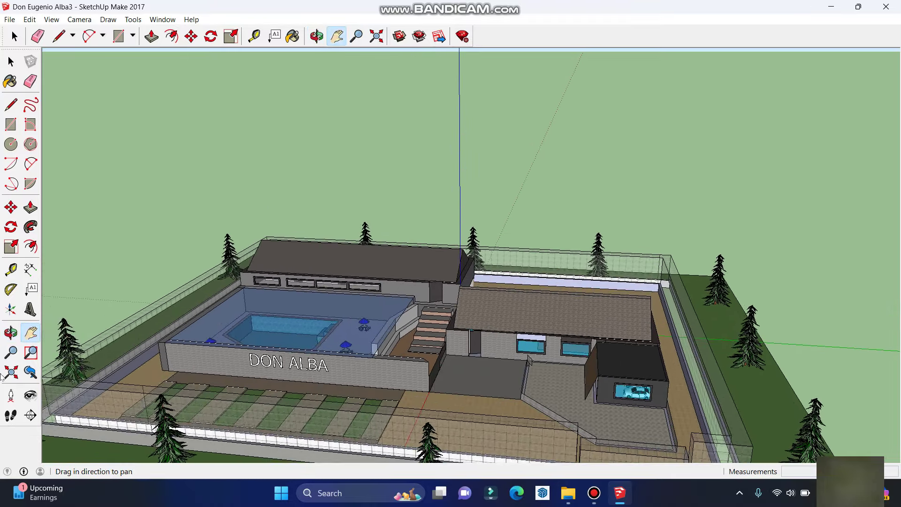
left_click(11, 333)
mouse_move(155, 357)
left_mouse_down()
mouse_move(189, 312)
mouse_move(182, 321)
left_mouse_up()
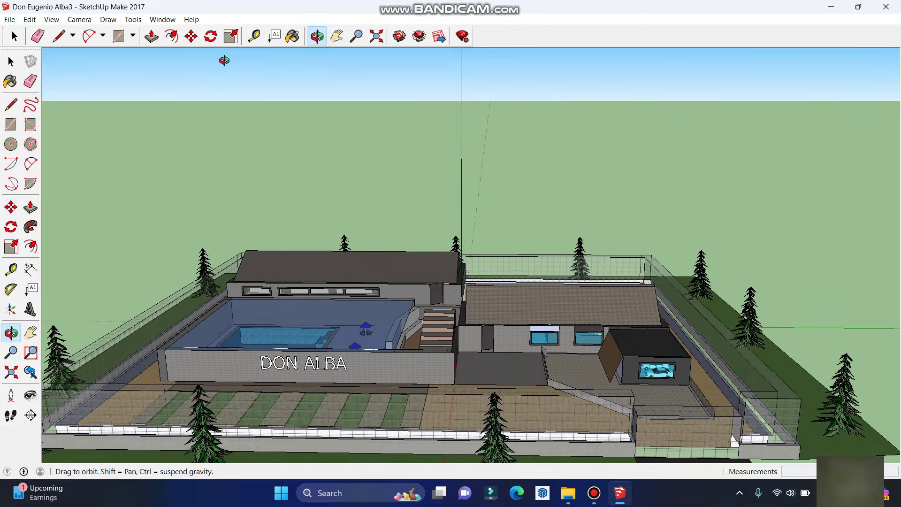
left_click(163, 19)
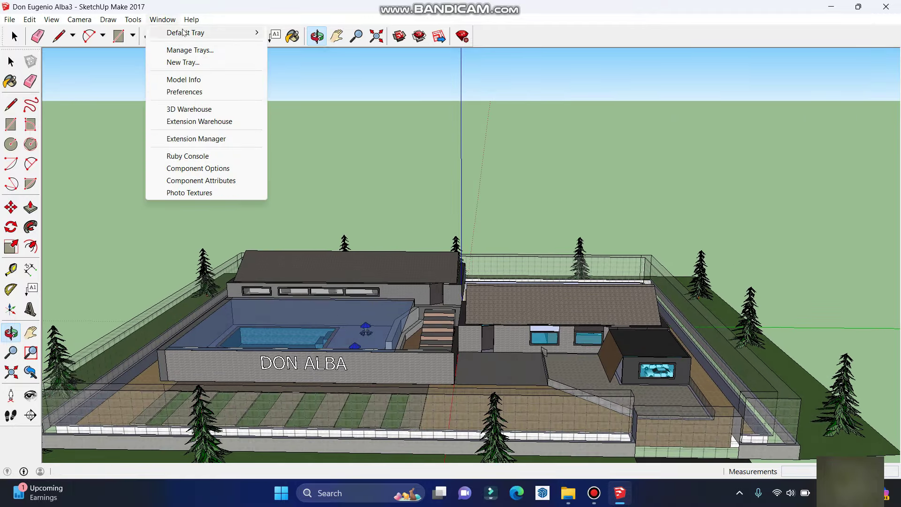
mouse_move(185, 32)
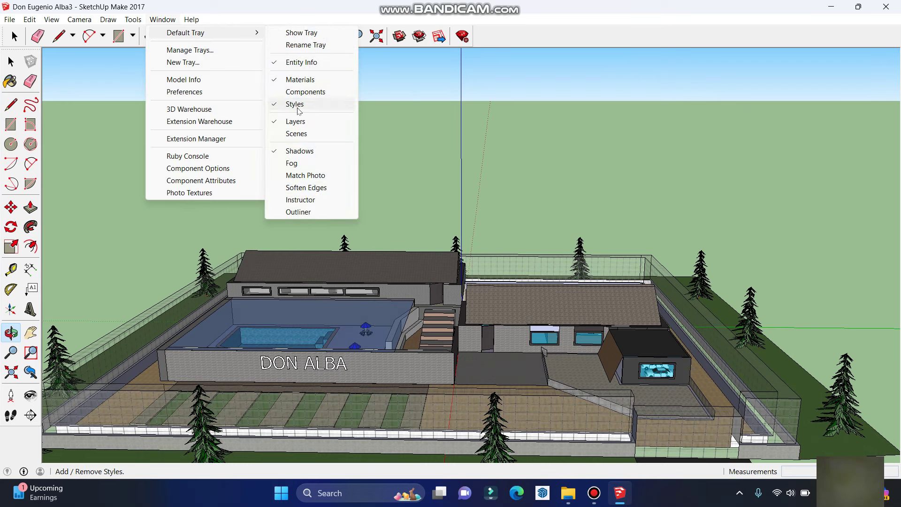
Show the Styles panel from the Default Tray and reach its Edit > Watermark settings
left_click(298, 104)
left_click(163, 19)
left_click(302, 105)
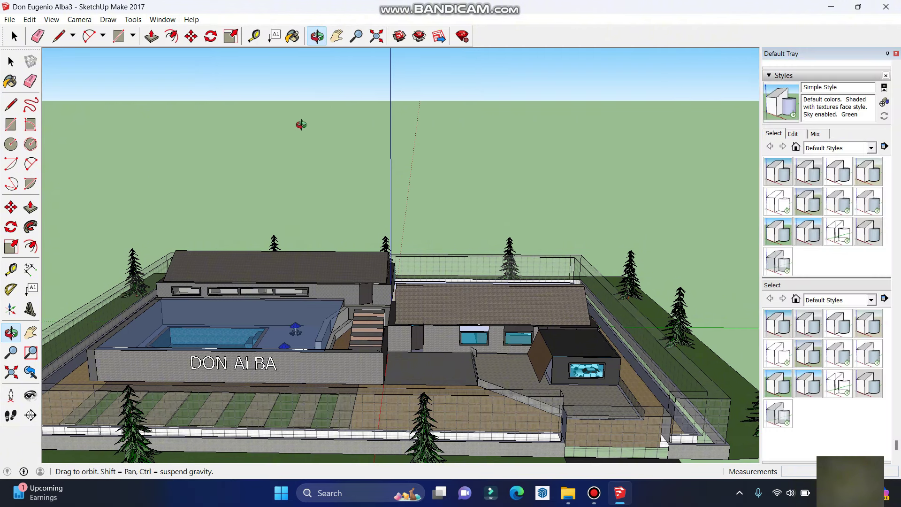
left_click(777, 136)
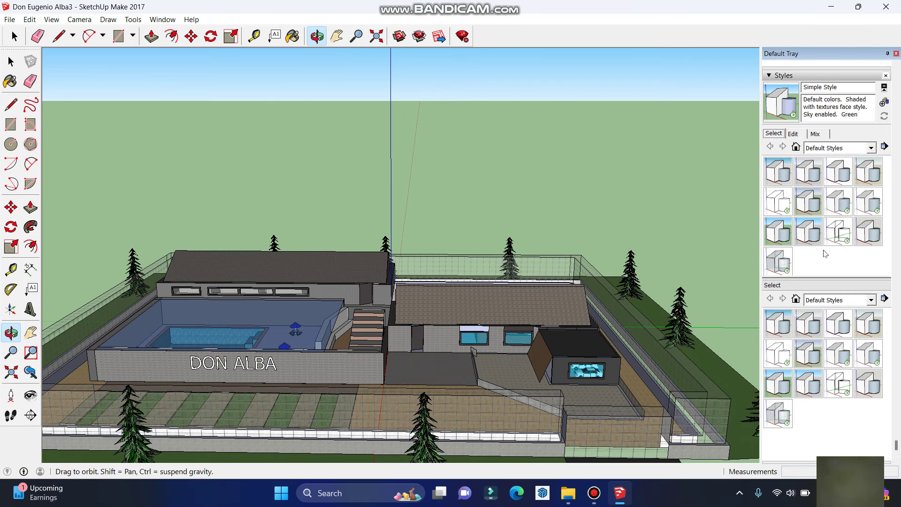
left_click(816, 135)
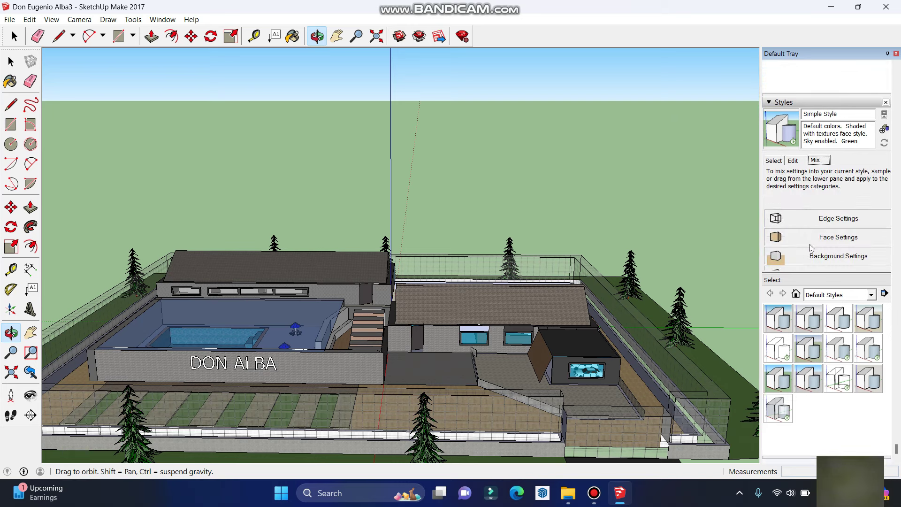
left_click(794, 161)
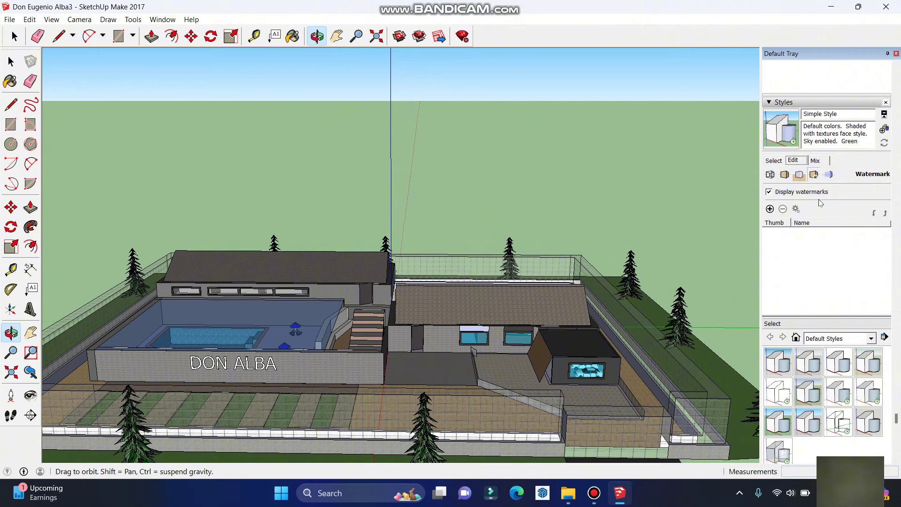
Add a new watermark using the 1sky image from Desktop > CAD > free
left_click(770, 209)
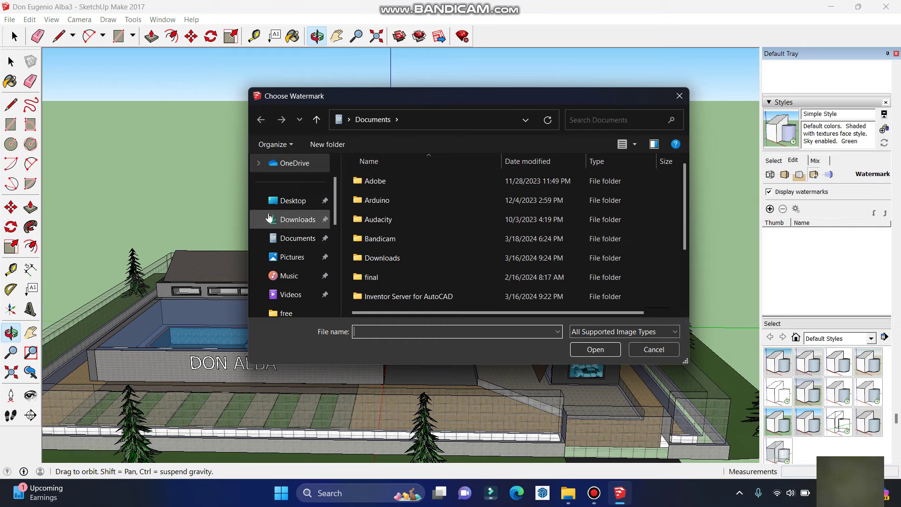
left_click(291, 201)
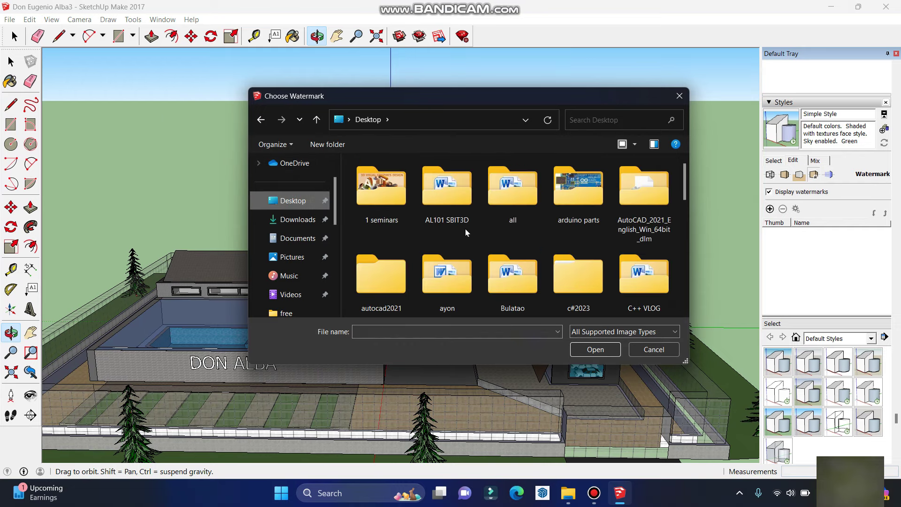
scroll(466, 230, "down", 2)
scroll(469, 238, "down", 1)
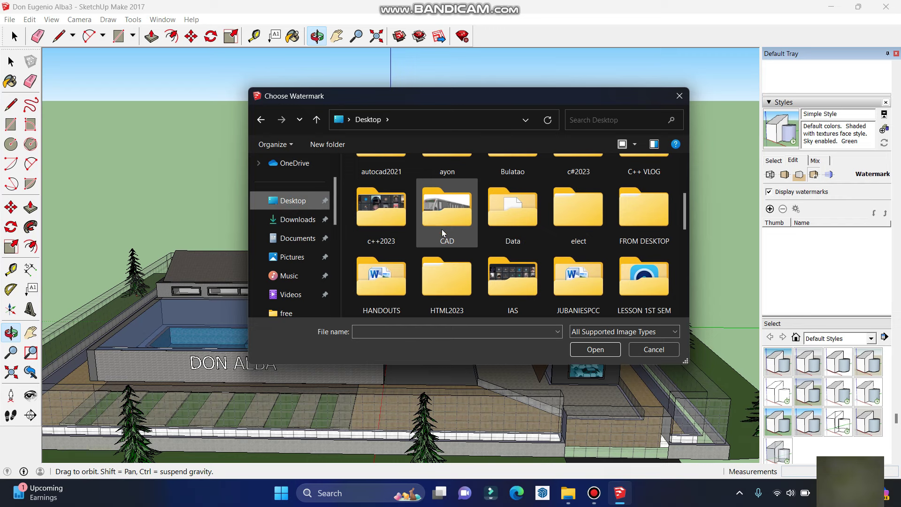
mouse_move(447, 212)
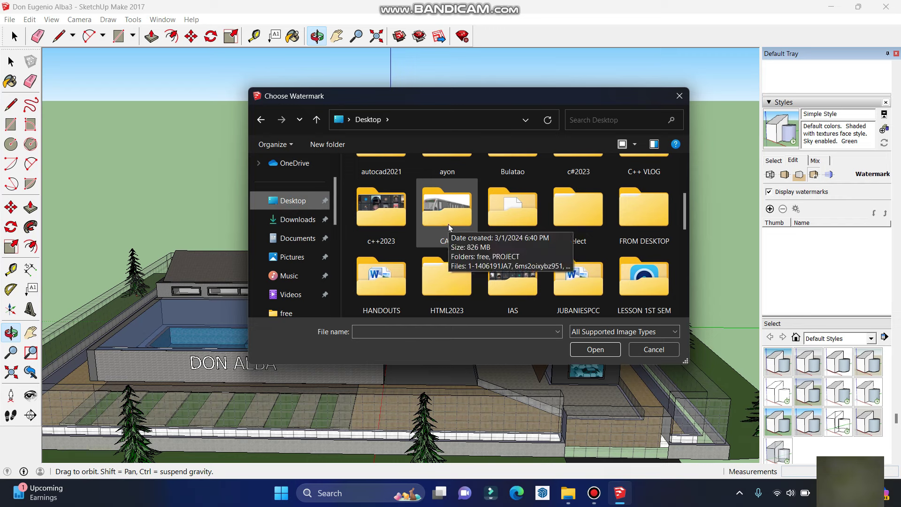
left_click(449, 226)
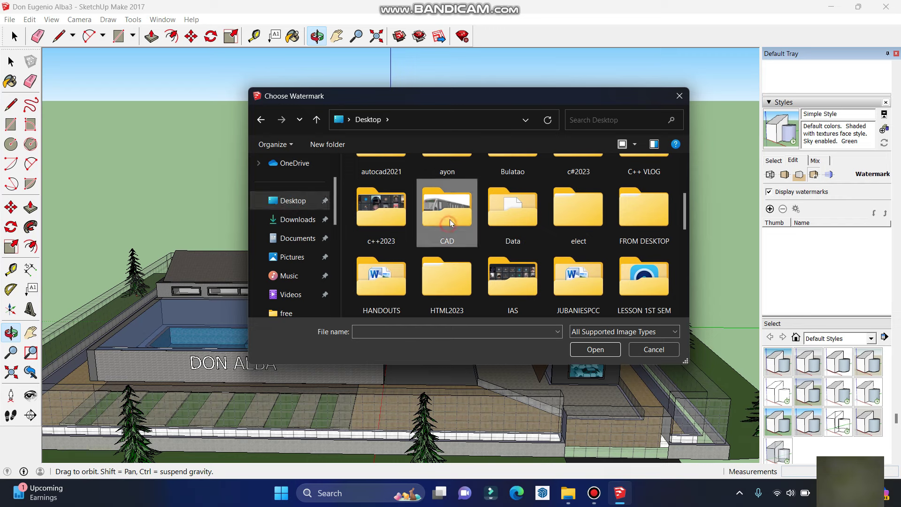
left_click(598, 353)
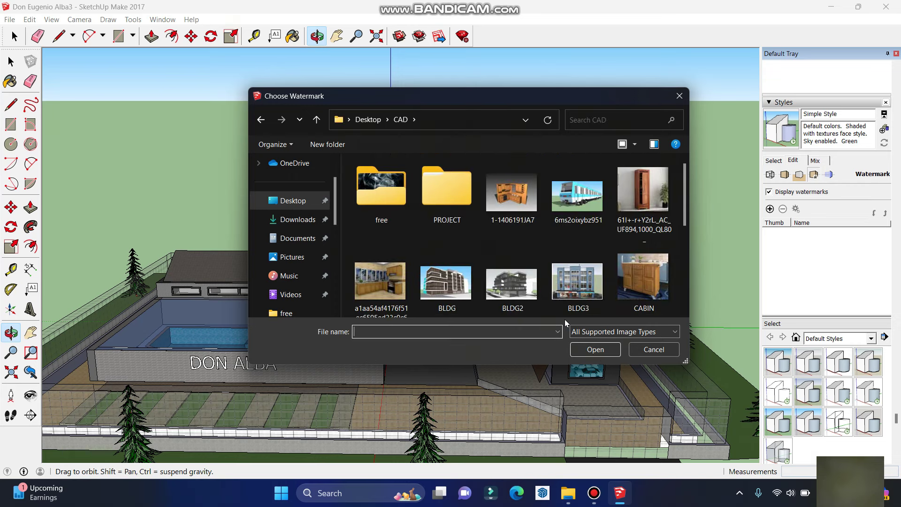
left_click(384, 188)
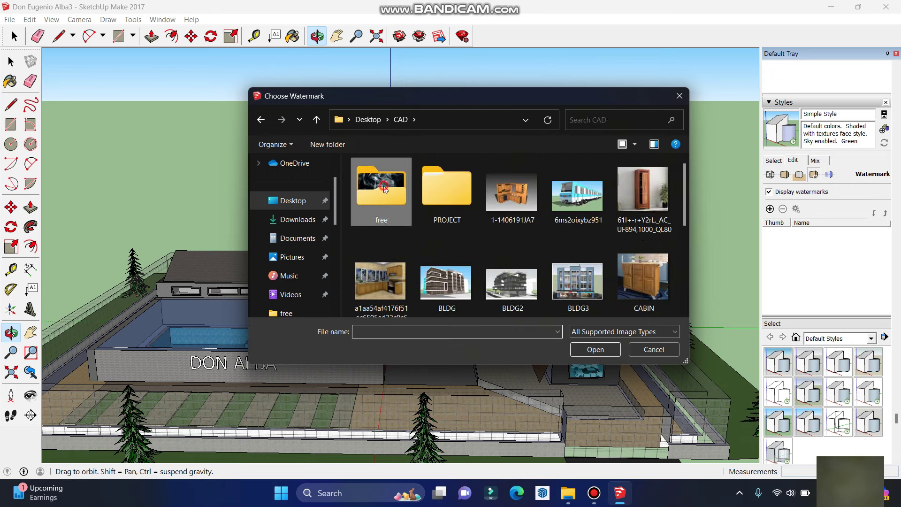
double_click(385, 188)
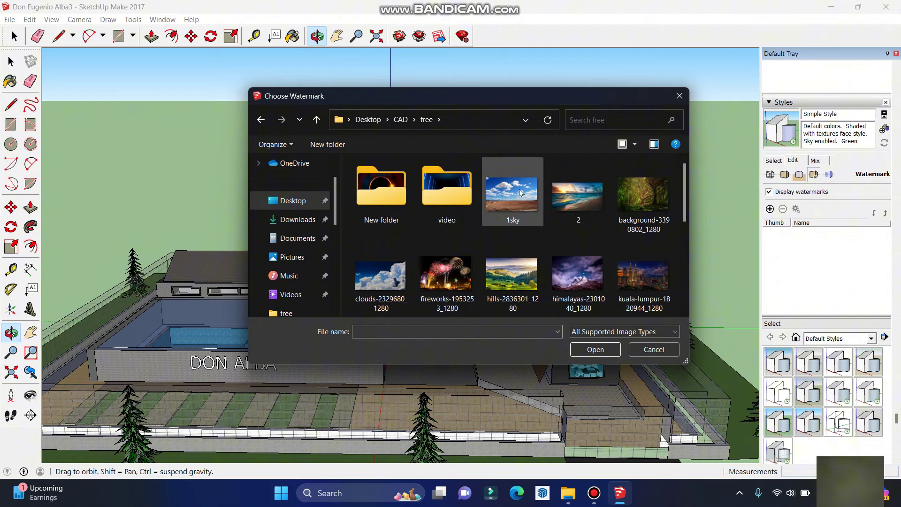
left_click(516, 196)
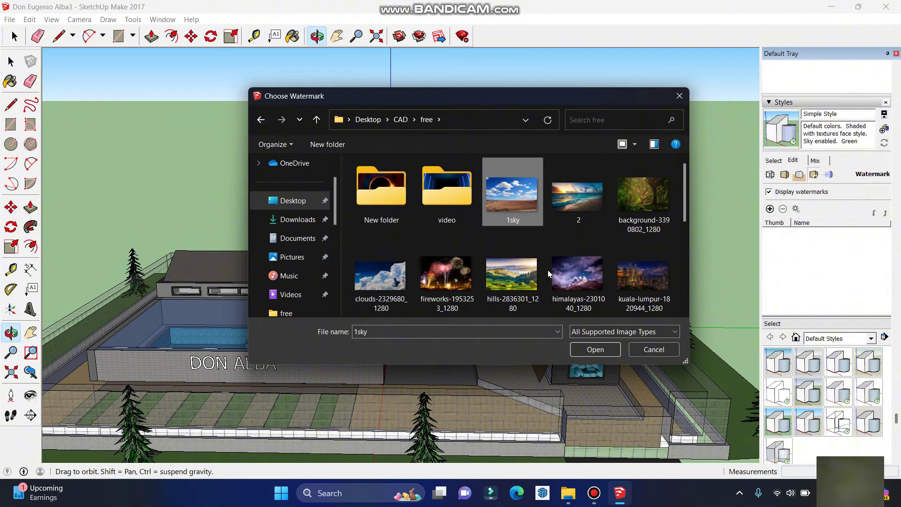
left_click(594, 349)
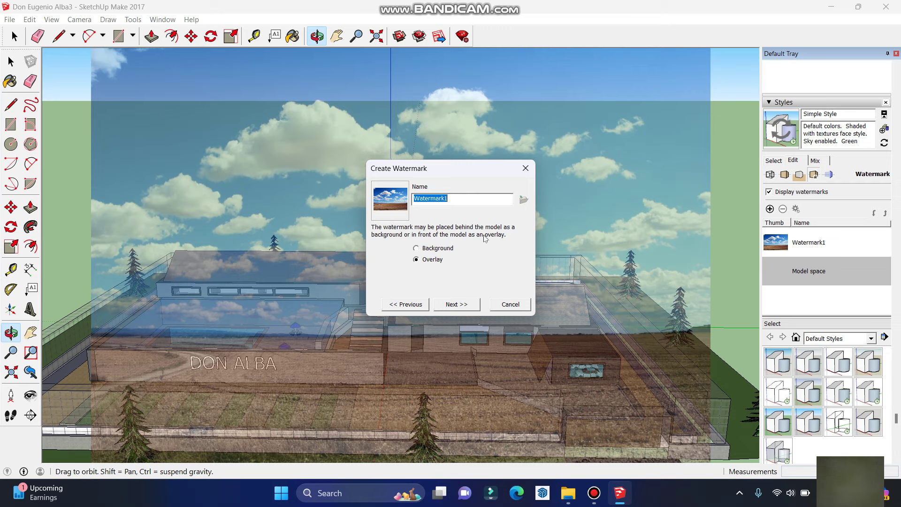
Set the 1sky watermark as Background and complete the watermark wizard
left_click(416, 248)
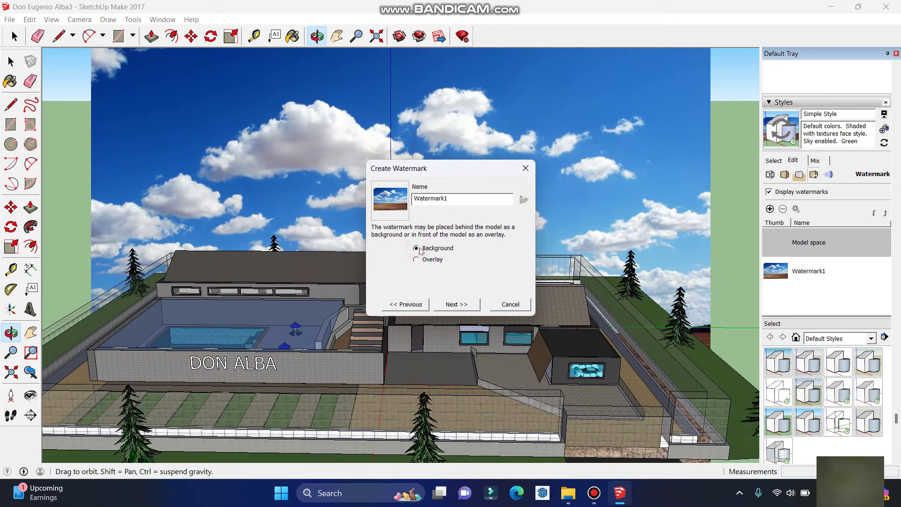
left_click(459, 305)
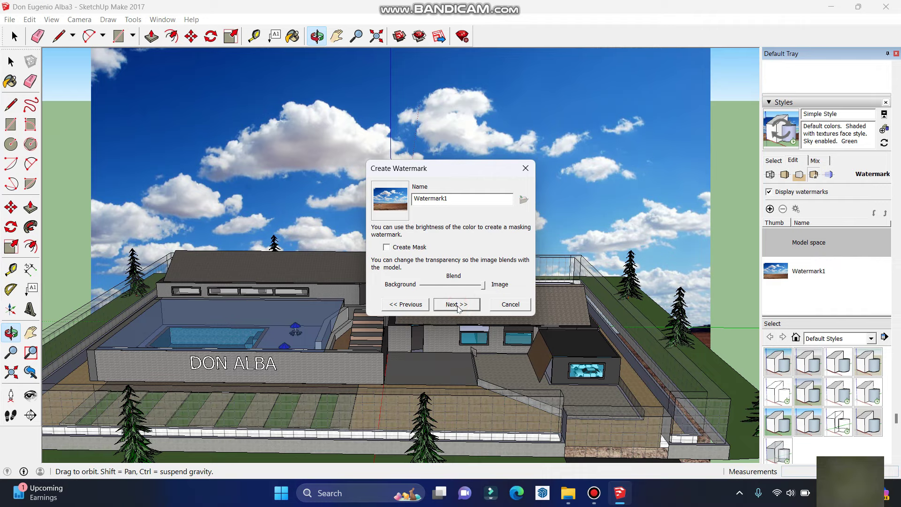
left_click(458, 305)
left_click(458, 305)
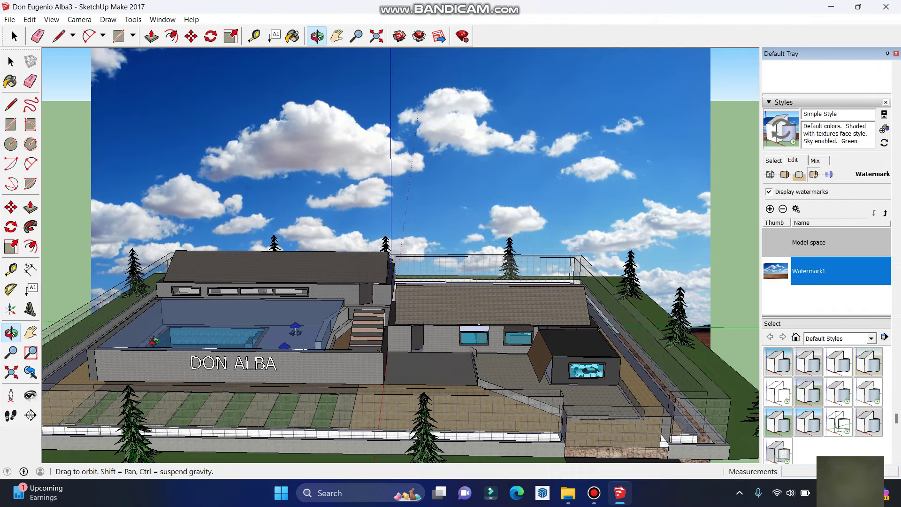
Re-angle, zoom and pan so the house sits close and centred over the sky-and-wheatfield backdrop
mouse_move(153, 341)
left_mouse_down()
mouse_move(84, 338)
mouse_move(136, 330)
left_mouse_up()
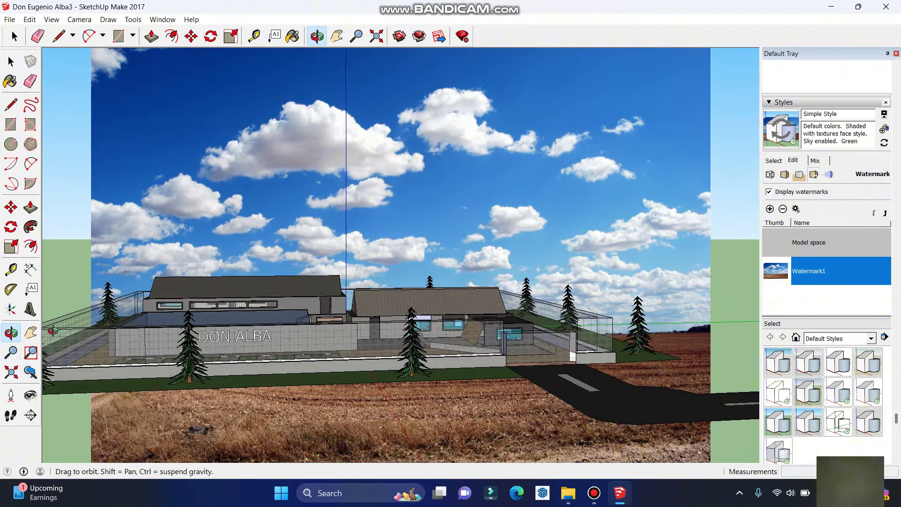
left_click(30, 332)
scroll(409, 347, "down", 3)
scroll(410, 346, "down", 3)
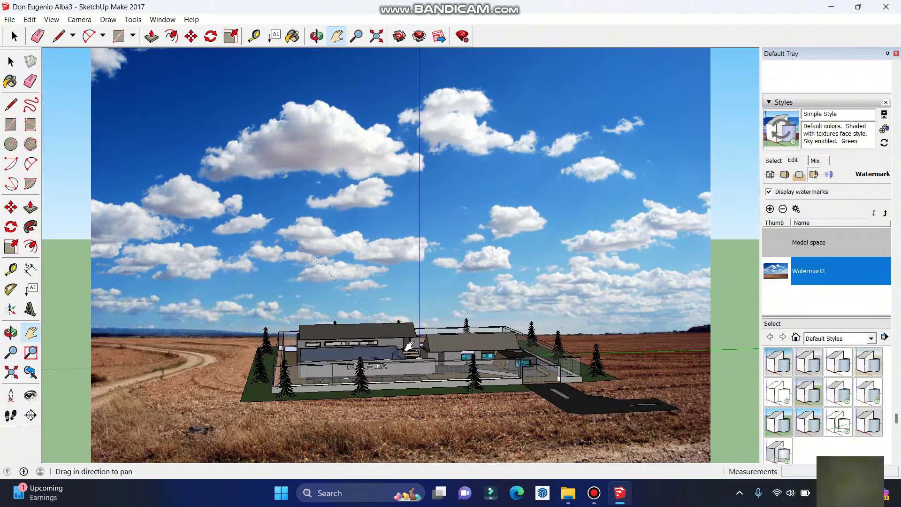
scroll(410, 347, "down", 2)
left_click_drag(413, 352, 430, 387)
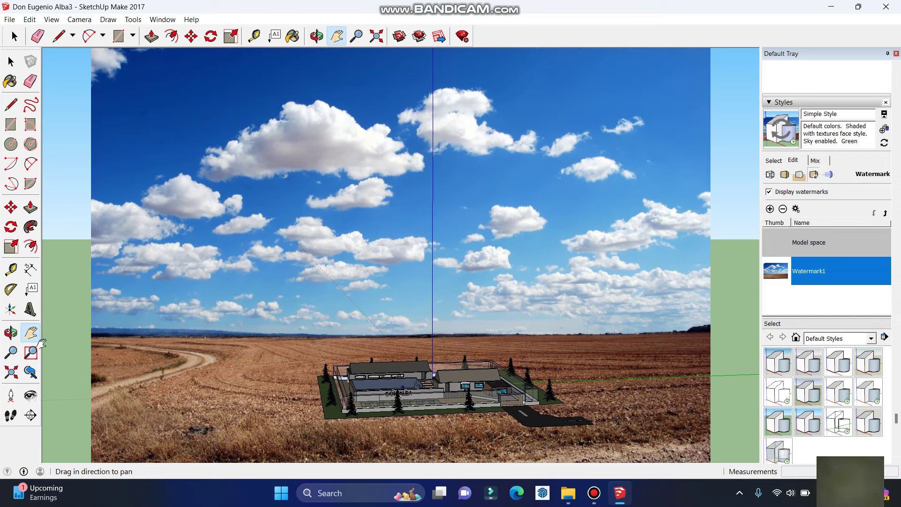
left_click(11, 333)
left_click_drag(186, 355, 185, 348)
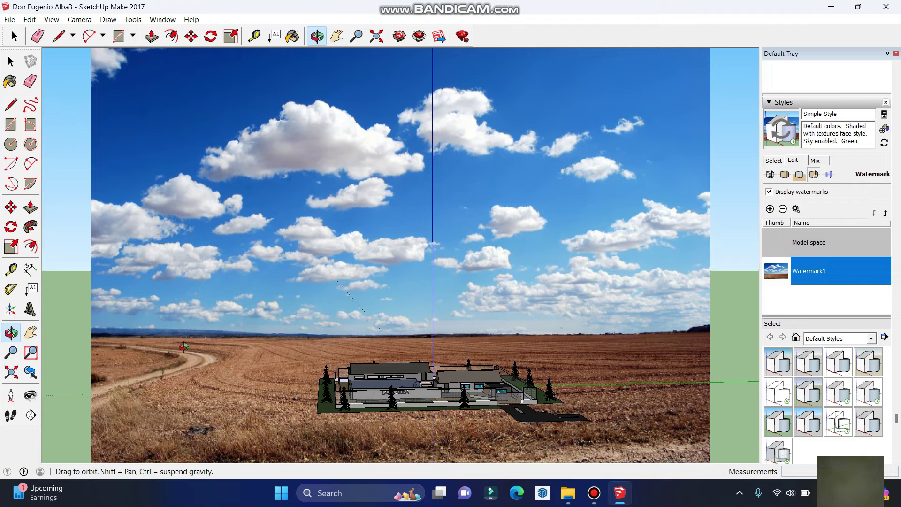
left_click(31, 333)
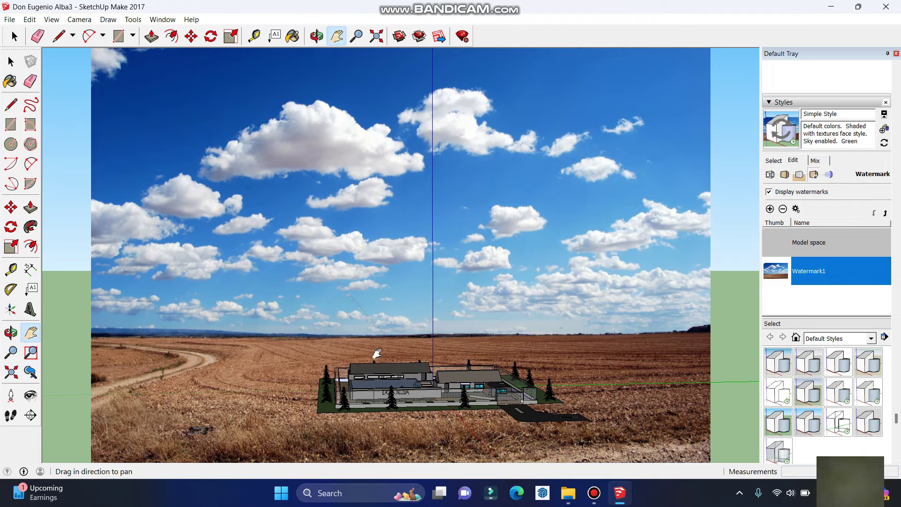
scroll(414, 403, "up", 3)
scroll(424, 416, "up", 2)
left_click_drag(424, 415, 344, 370)
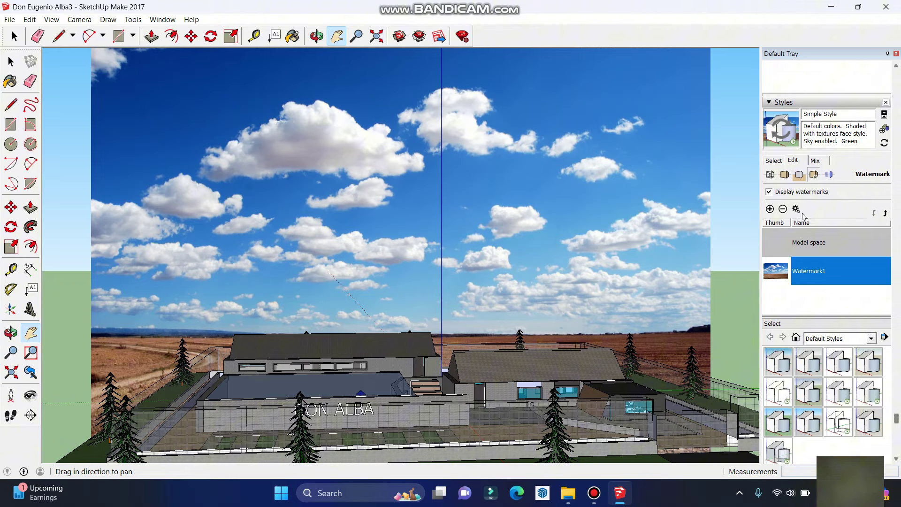
Add the fireworks photo as background watermark Watermark2, then zoom out and pan the house left
left_click(770, 209)
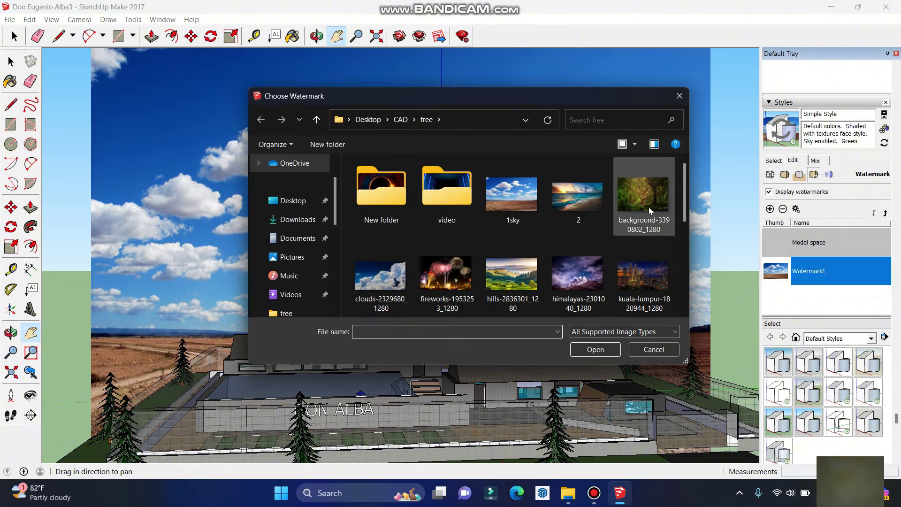
left_click(446, 277)
left_click(590, 349)
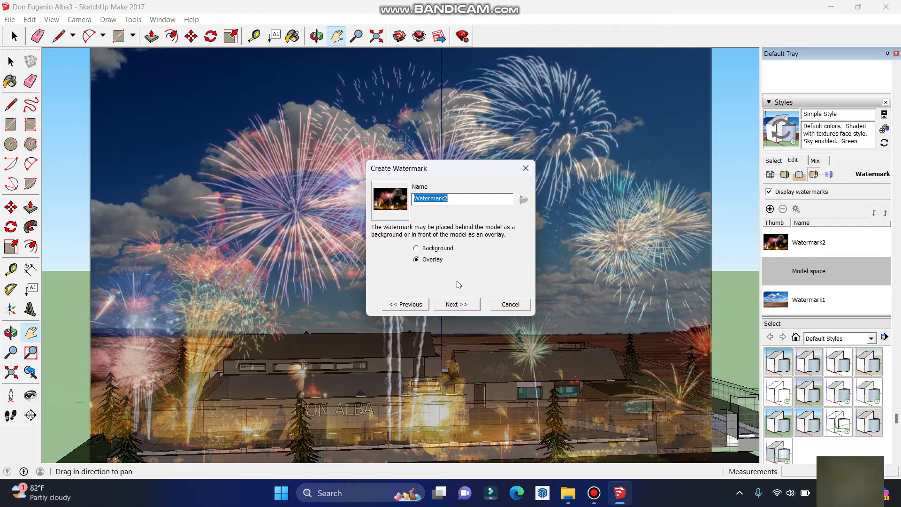
left_click(433, 248)
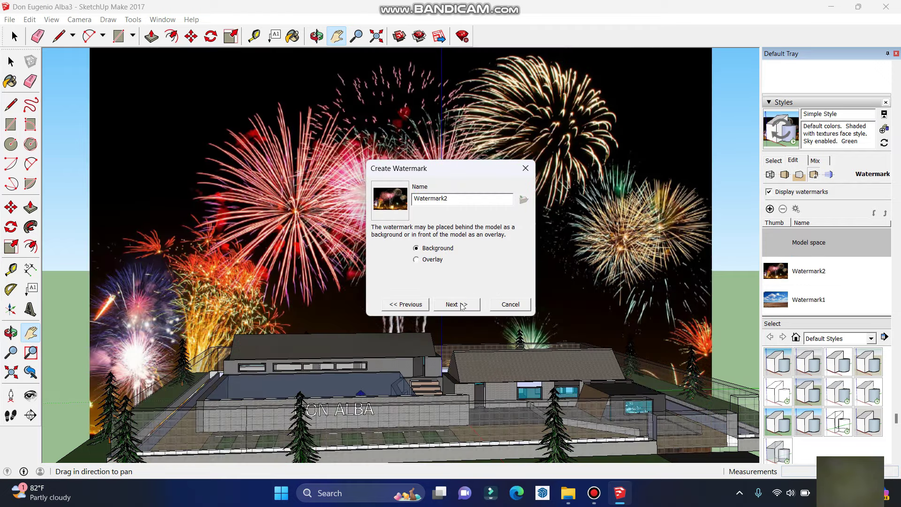
left_click(462, 306)
left_click(461, 305)
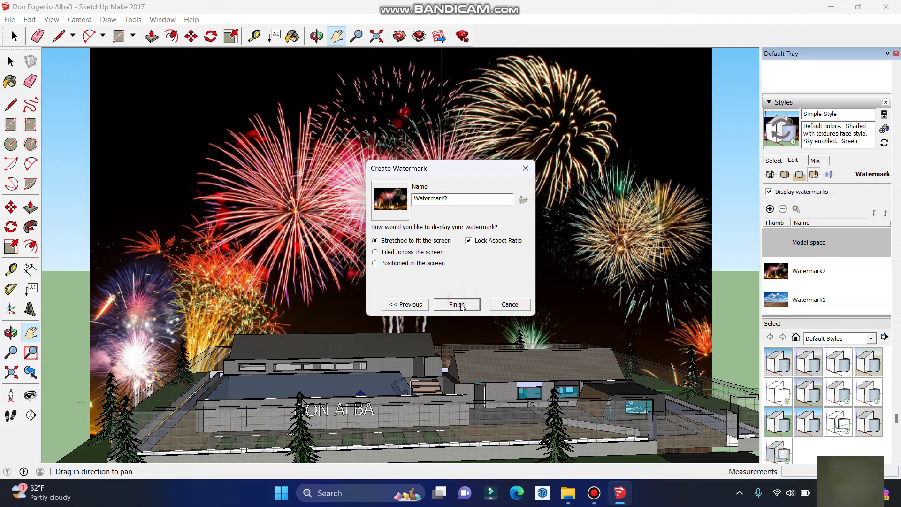
left_click(461, 305)
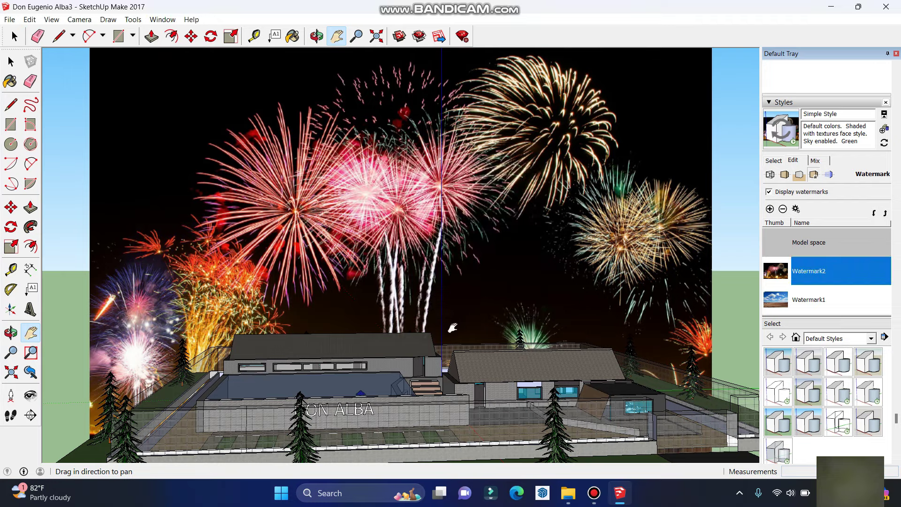
scroll(408, 359, "down", 1)
scroll(417, 362, "down", 1)
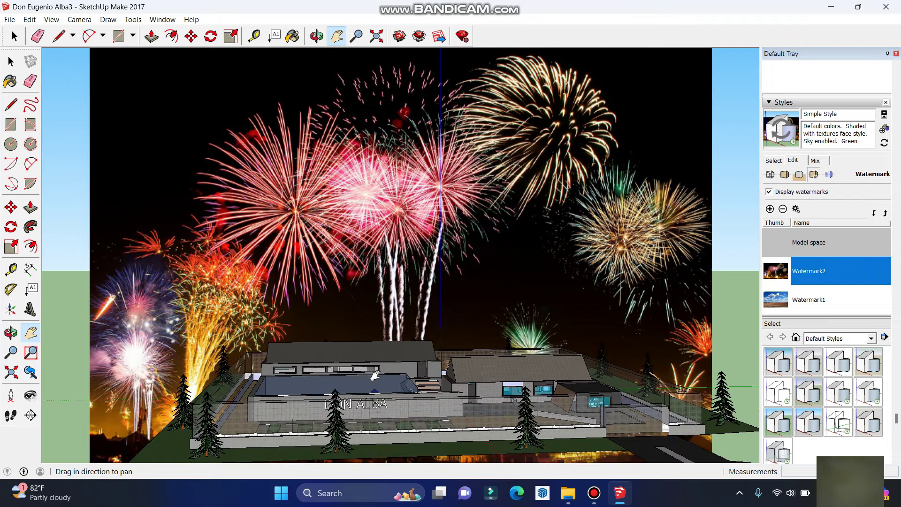
left_click_drag(374, 376, 335, 384)
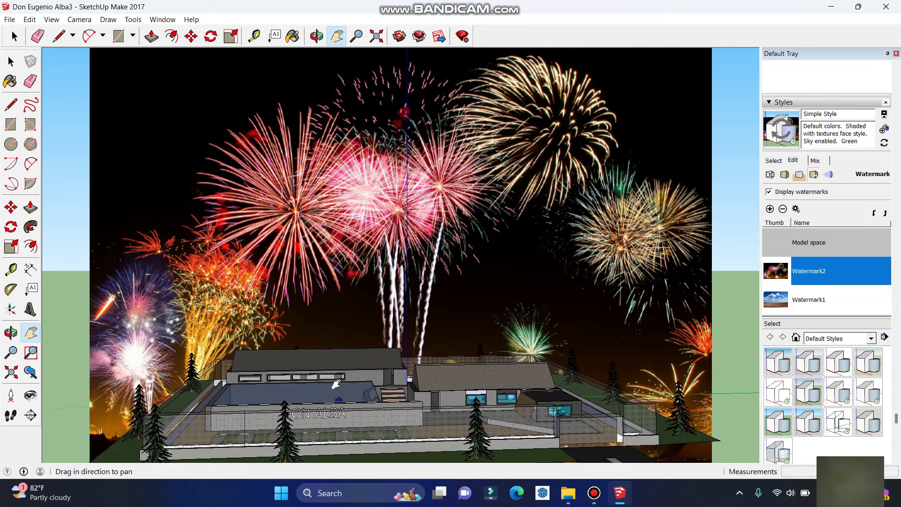
Add the background-3390802_1280 forest photo as a Background watermark behind the model
left_click(770, 209)
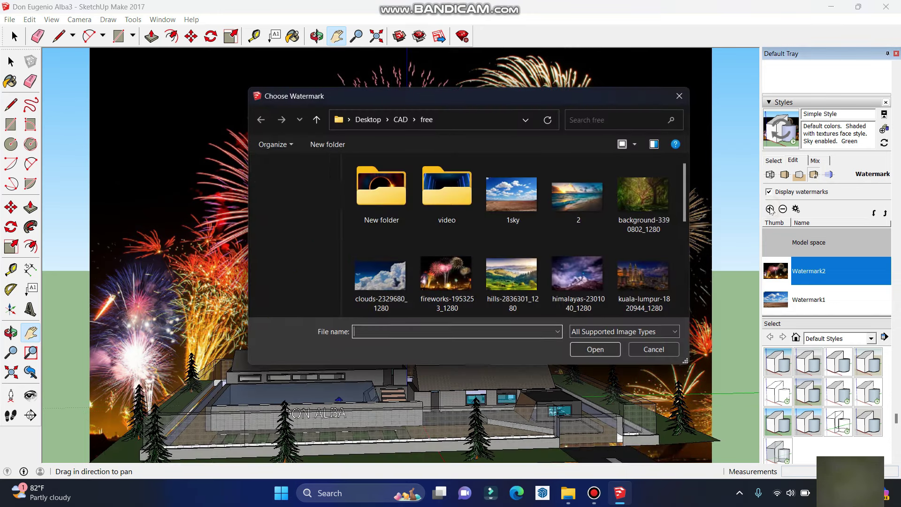
left_click(643, 198)
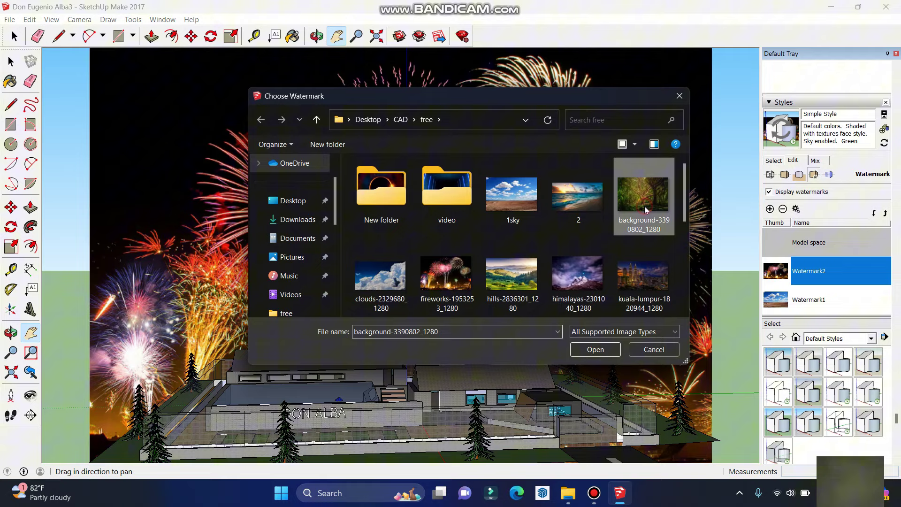
left_click(594, 349)
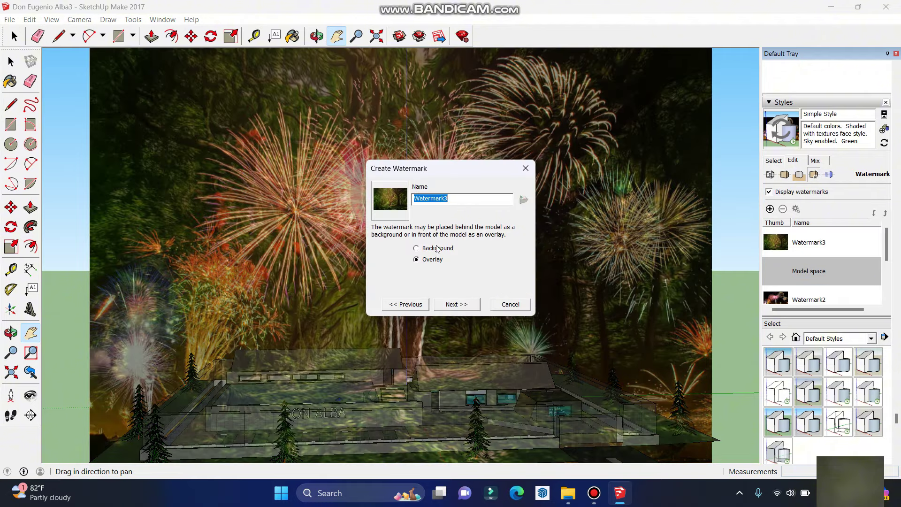
left_click(437, 248)
left_click(457, 306)
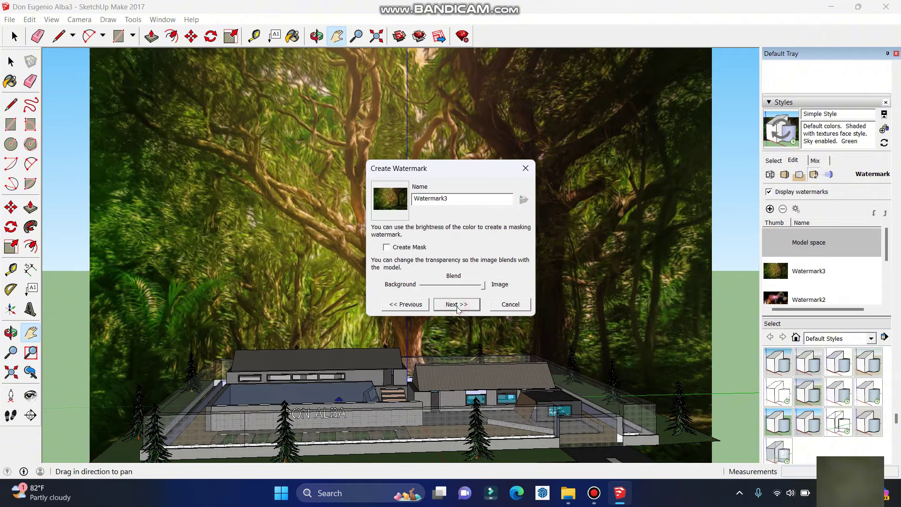
left_click(458, 306)
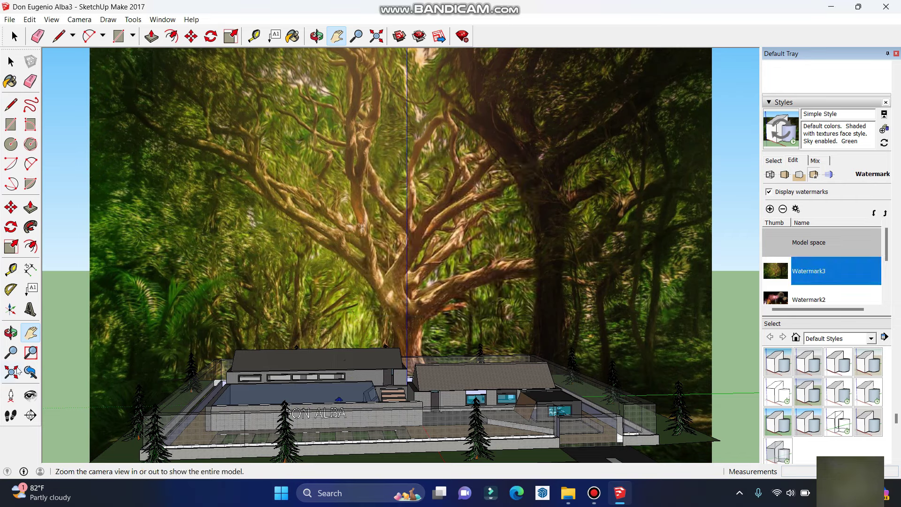
Orbit and pan to re-frame the house against the forest backdrop
left_click(10, 332)
left_click_drag(70, 345, 360, 379)
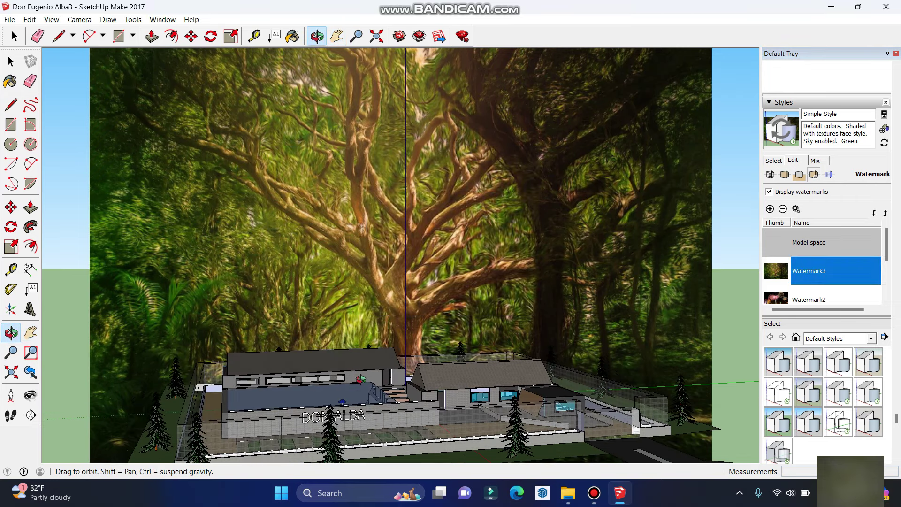
left_click(30, 332)
left_click_drag(411, 416, 398, 426)
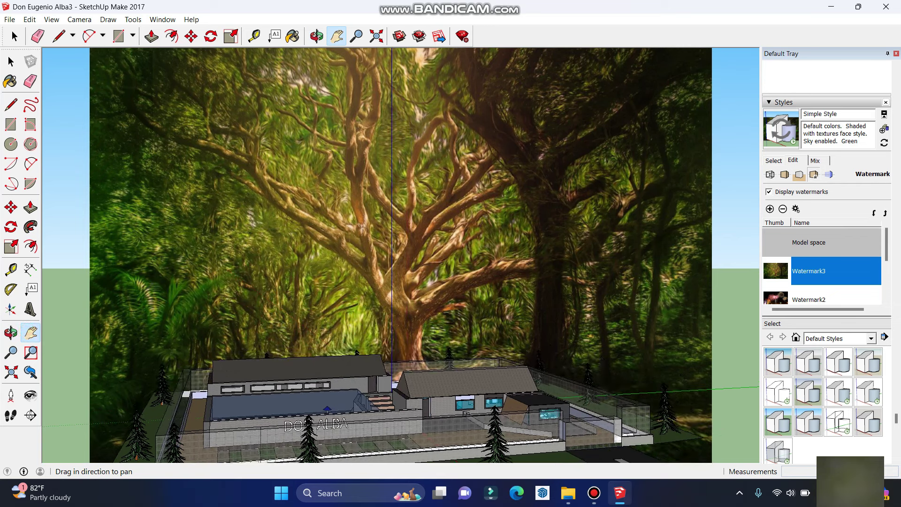
left_click(594, 492)
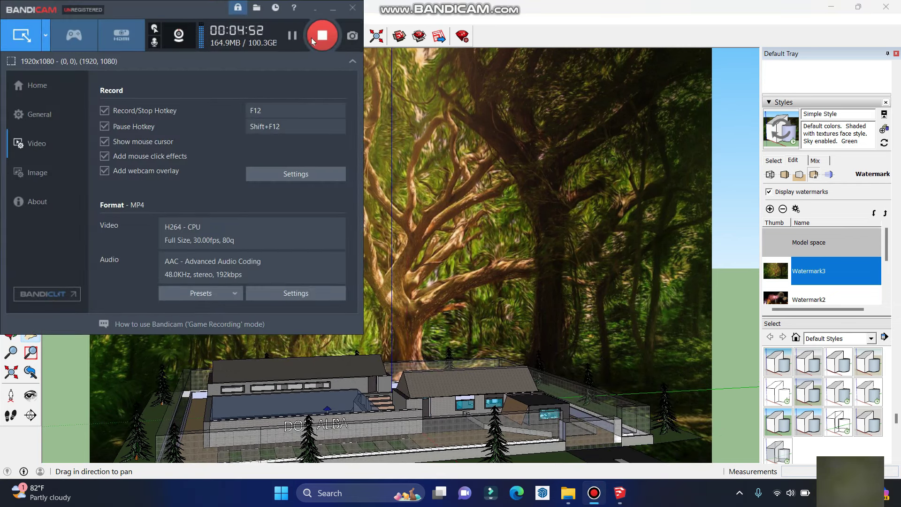
Add the moon-over-water photo as Background watermark Watermark4, finishing the wizard with default settings
left_click(330, 11)
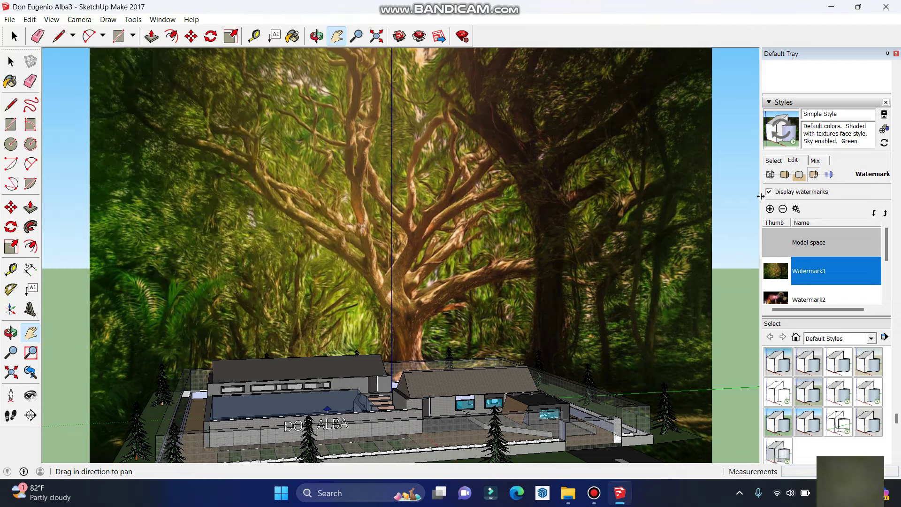
left_click(770, 208)
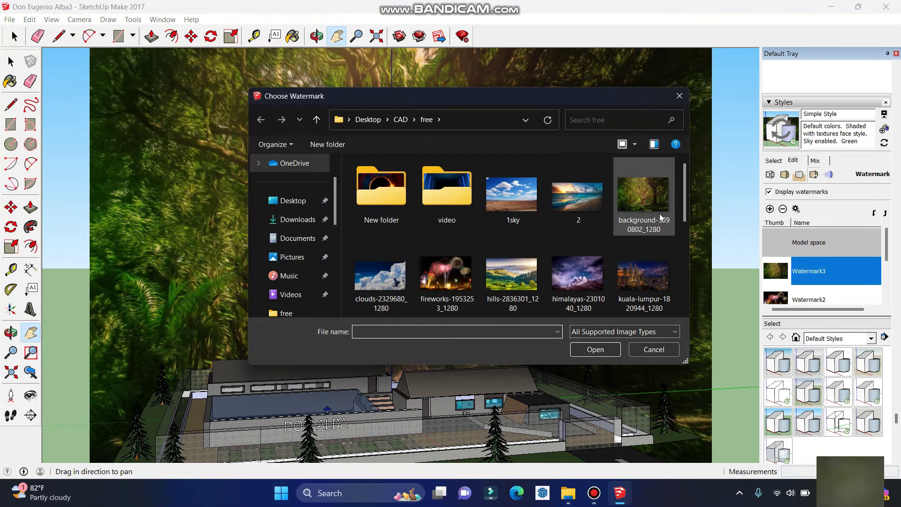
left_click_drag(683, 207, 679, 237)
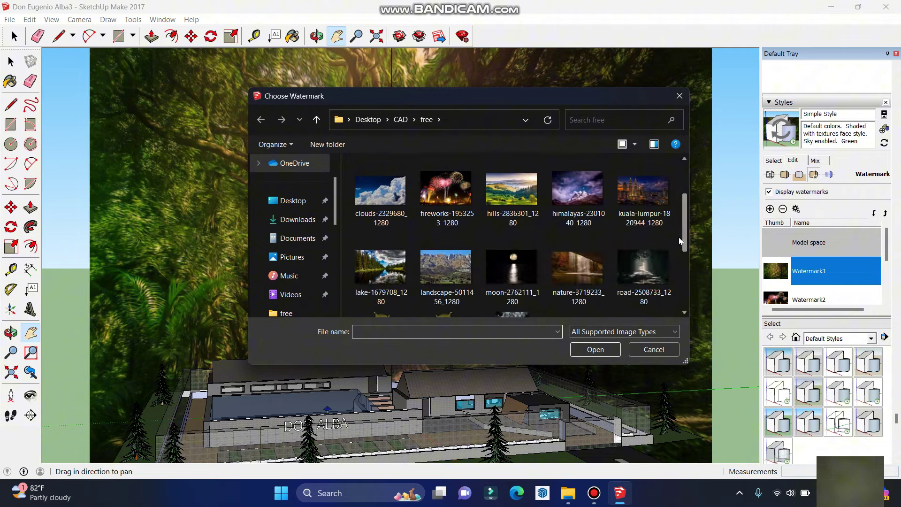
left_click(496, 279)
left_click(605, 352)
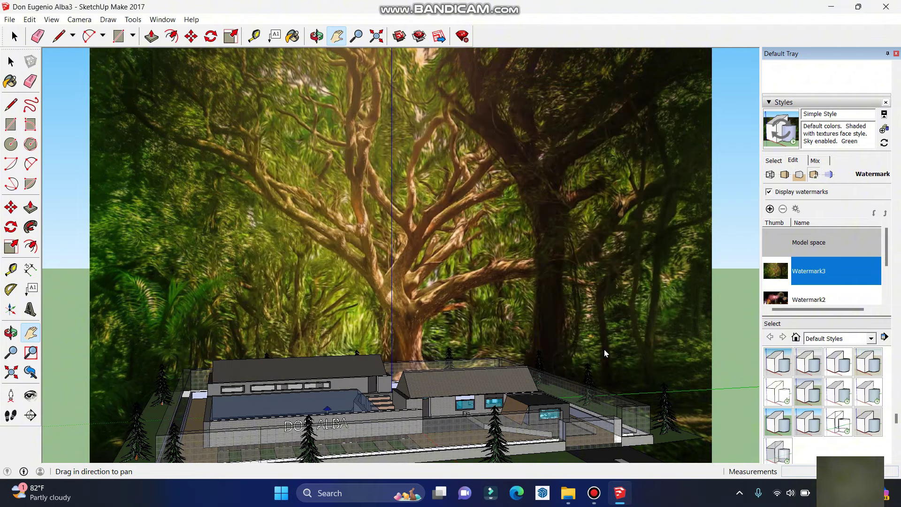
left_click(422, 248)
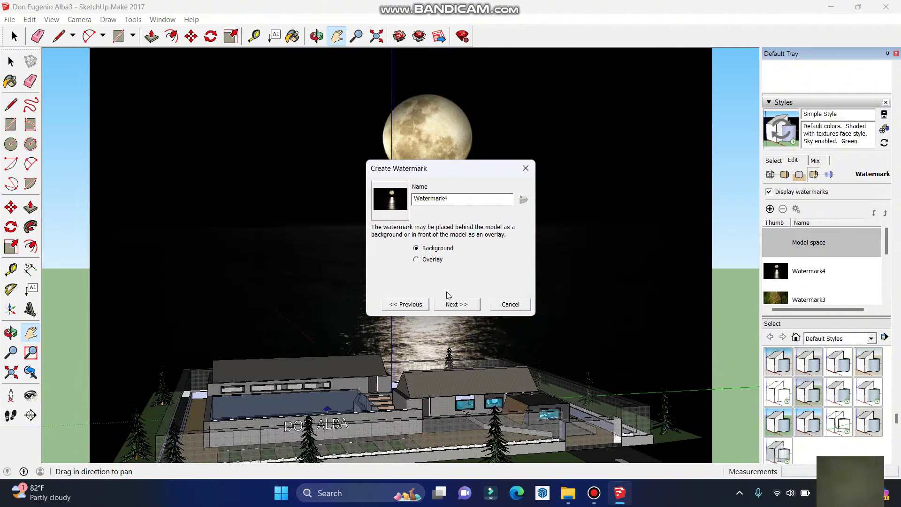
left_click(459, 308)
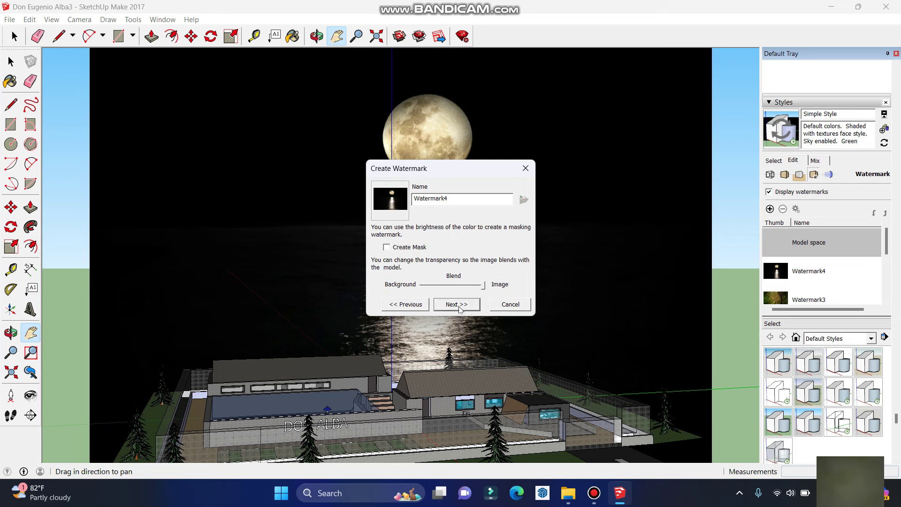
left_click(458, 308)
left_click(460, 306)
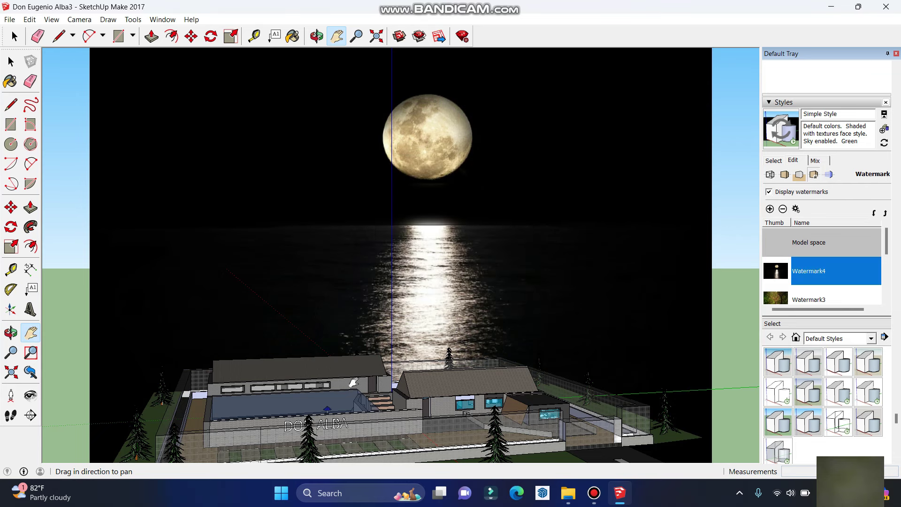
left_click(29, 336)
Pan and zoom toward the lettering on the house's front wall
mouse_move(258, 426)
left_mouse_down()
mouse_move(269, 406)
mouse_move(288, 420)
left_mouse_up()
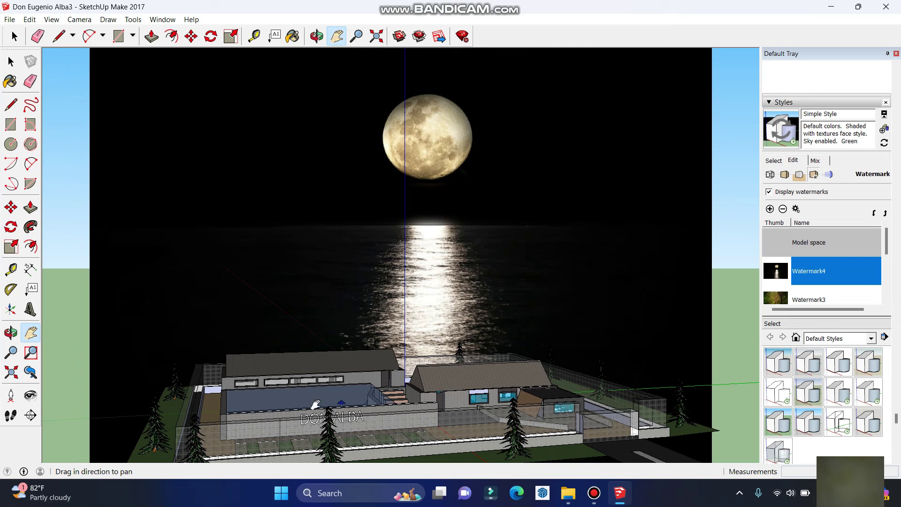
scroll(325, 399, "up", 1)
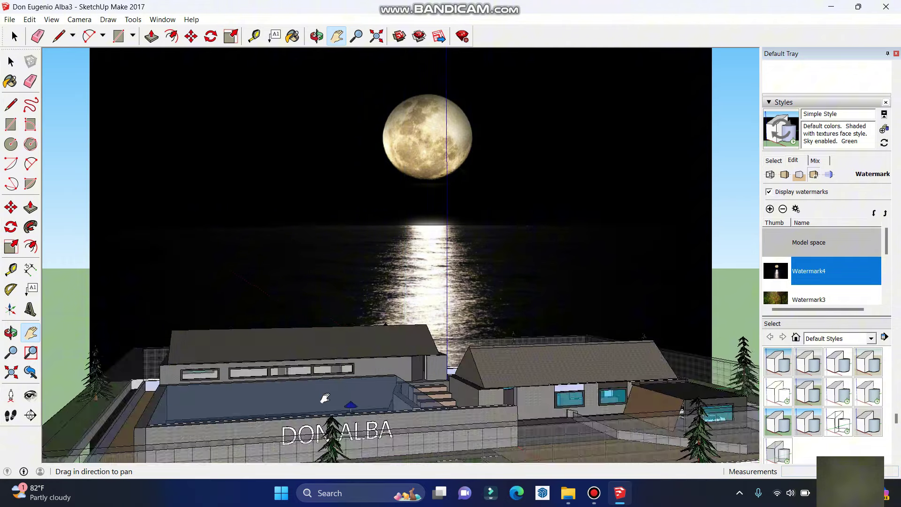
scroll(324, 399, "up", 3)
scroll(324, 401, "up", 3)
left_click_drag(324, 400, 451, 368)
Zoom through the fence and doorway until the PROFBANTE-lettered interior wall fills the view
scroll(329, 361, "up", 3)
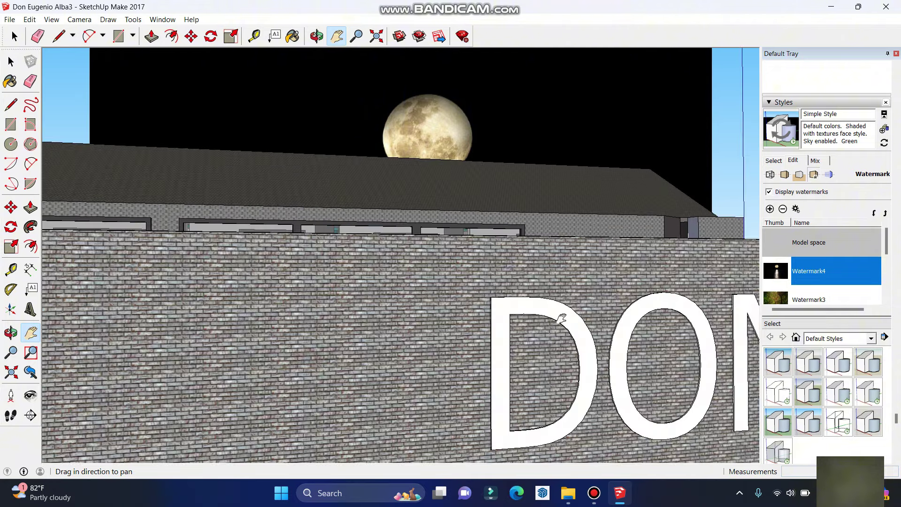
scroll(558, 317, "down", 2)
scroll(558, 317, "down", 2)
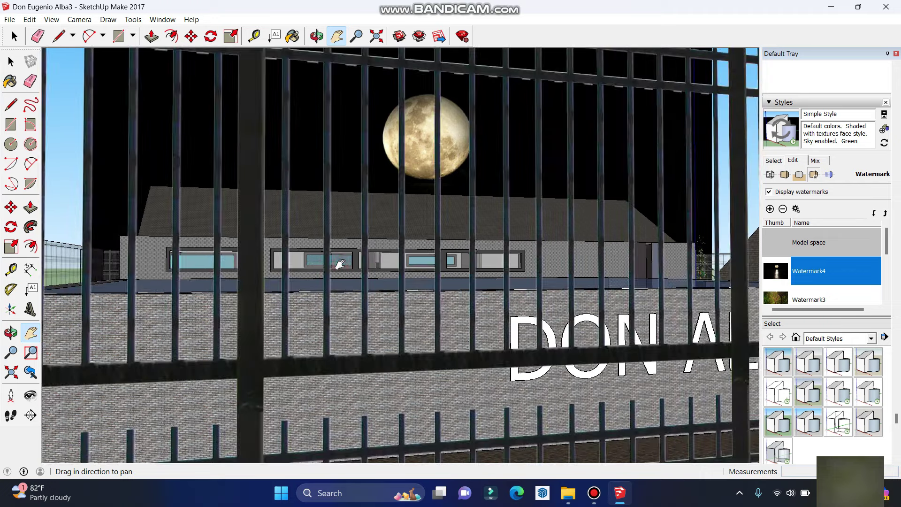
scroll(340, 265, "up", 1)
scroll(352, 264, "up", 1)
scroll(367, 264, "up", 1)
scroll(378, 264, "up", 1)
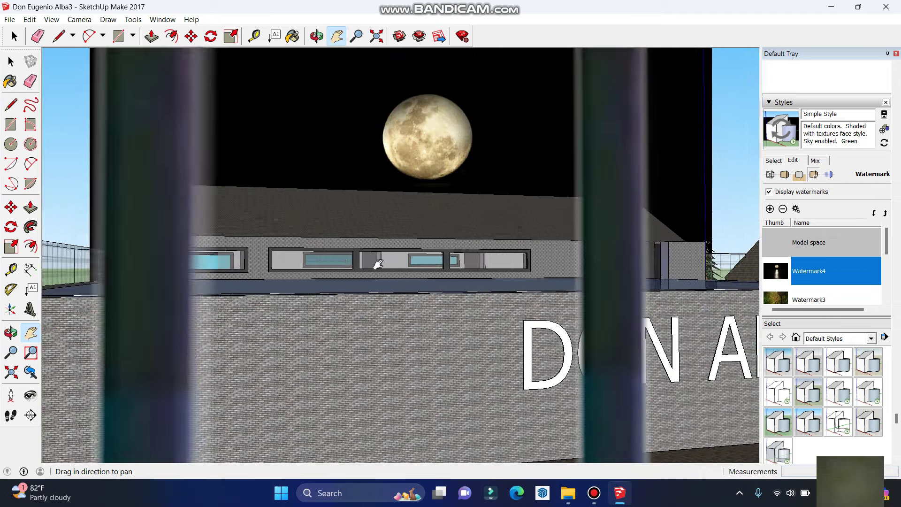
scroll(379, 264, "up", 2)
scroll(368, 255, "up", 2)
scroll(370, 257, "up", 2)
scroll(374, 262, "up", 2)
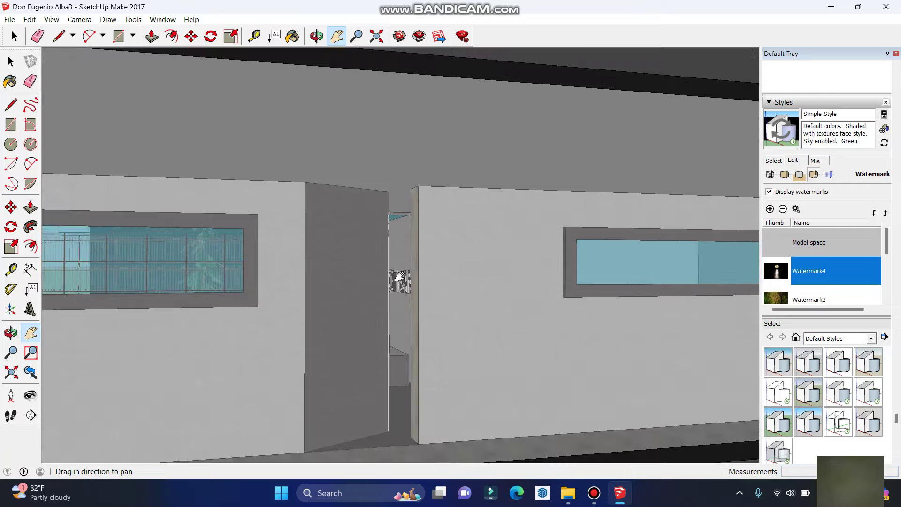
scroll(399, 278, "up", 2)
scroll(395, 280, "up", 1)
scroll(392, 271, "up", 1)
scroll(394, 265, "up", 1)
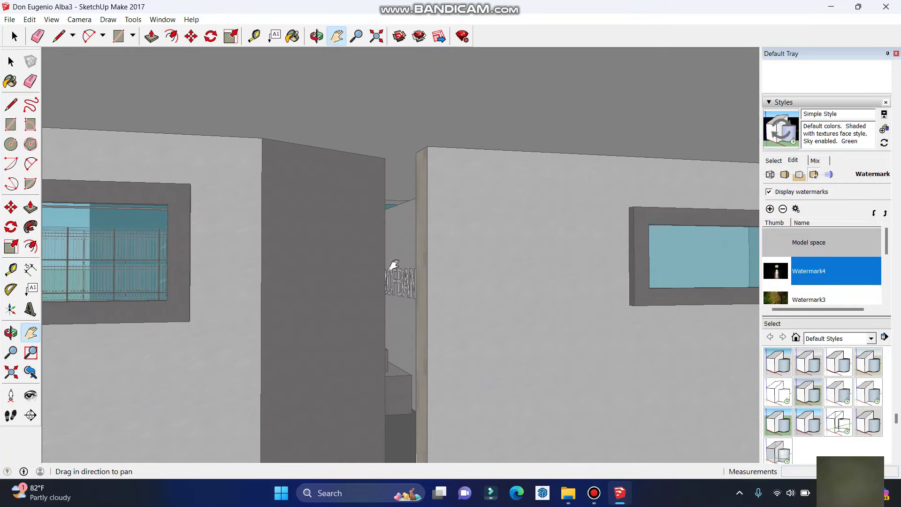
scroll(399, 258, "up", 1)
scroll(402, 251, "up", 2)
scroll(403, 251, "up", 2)
scroll(403, 248, "up", 2)
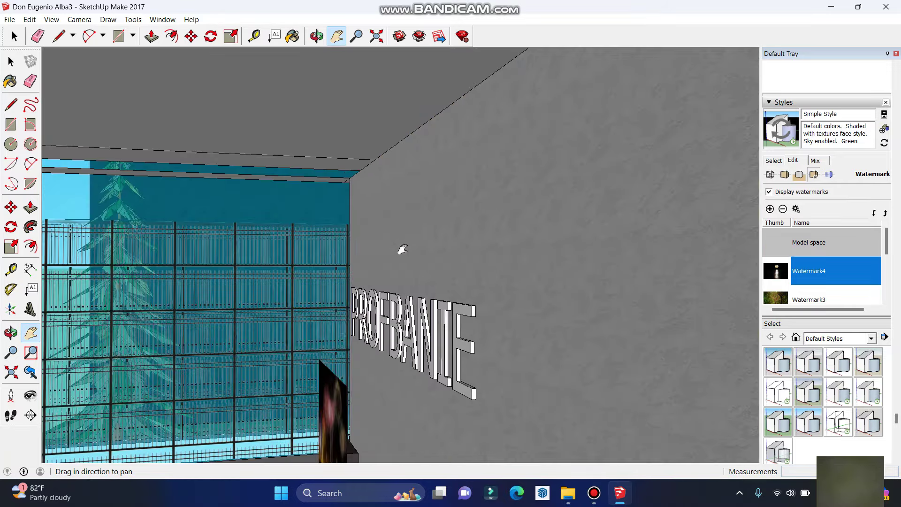
Pan across the interior toward the teal room and orbit around the room
mouse_move(445, 270)
left_mouse_down()
mouse_move(473, 239)
mouse_move(451, 251)
left_mouse_up()
scroll(451, 251, "up", 1)
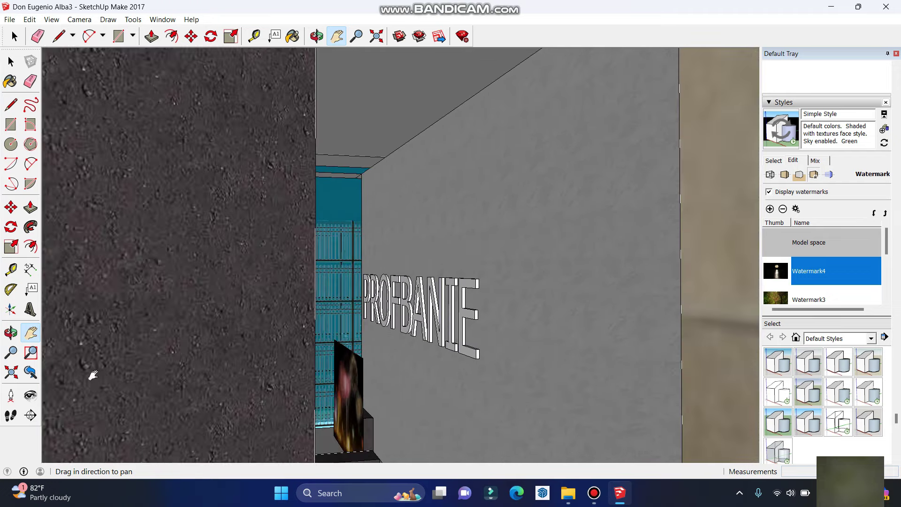
mouse_move(368, 328)
left_mouse_down()
mouse_move(374, 315)
mouse_move(357, 318)
left_mouse_up()
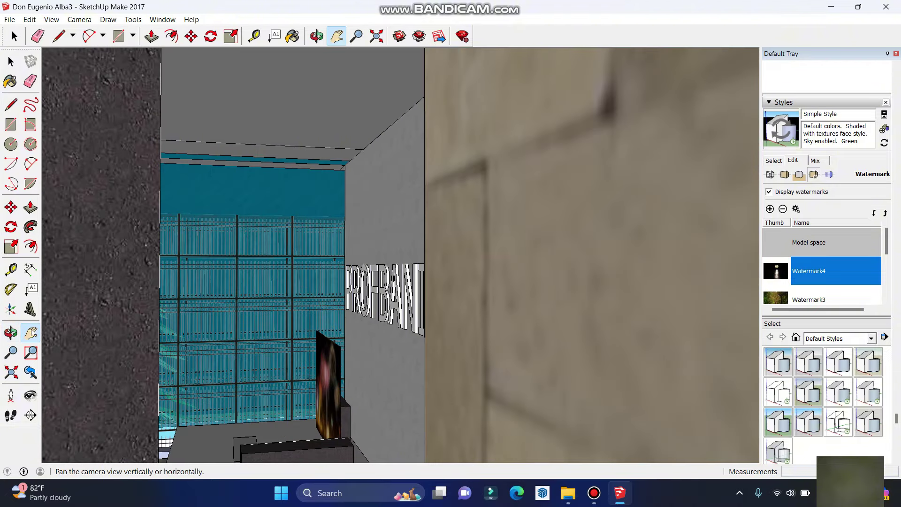
left_click(11, 333)
mouse_move(160, 324)
left_mouse_down()
mouse_move(139, 332)
mouse_move(130, 361)
mouse_move(332, 300)
mouse_move(342, 308)
mouse_move(411, 292)
mouse_move(325, 302)
mouse_move(281, 280)
mouse_move(314, 277)
mouse_move(550, 328)
left_mouse_up()
Pan and orbit toward the fireworks picture, zooming to frame the moon backdrop beside the lettering
key("h")
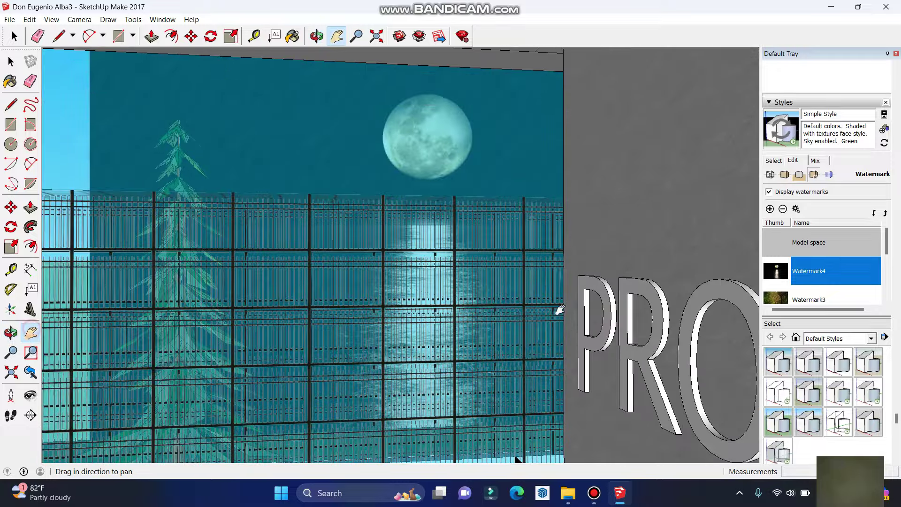
mouse_move(587, 301)
left_mouse_down()
mouse_move(582, 262)
mouse_move(506, 210)
left_mouse_up()
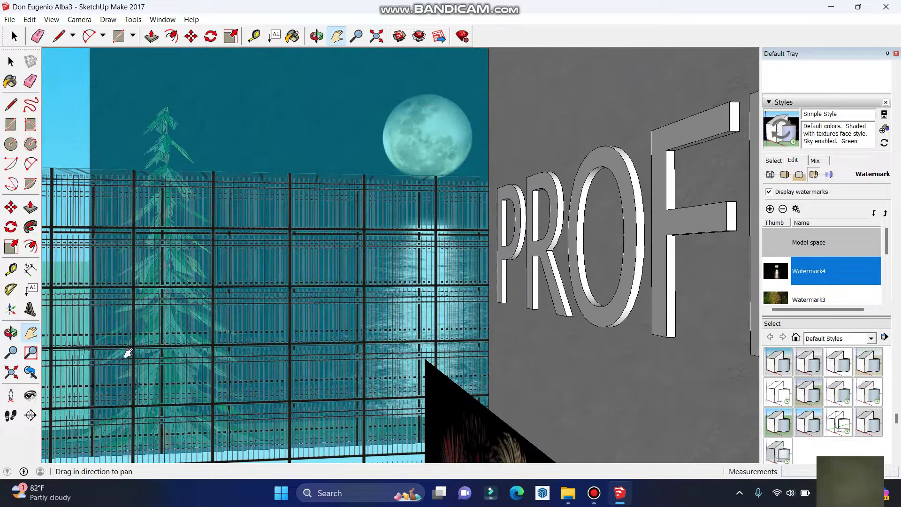
left_click(14, 333)
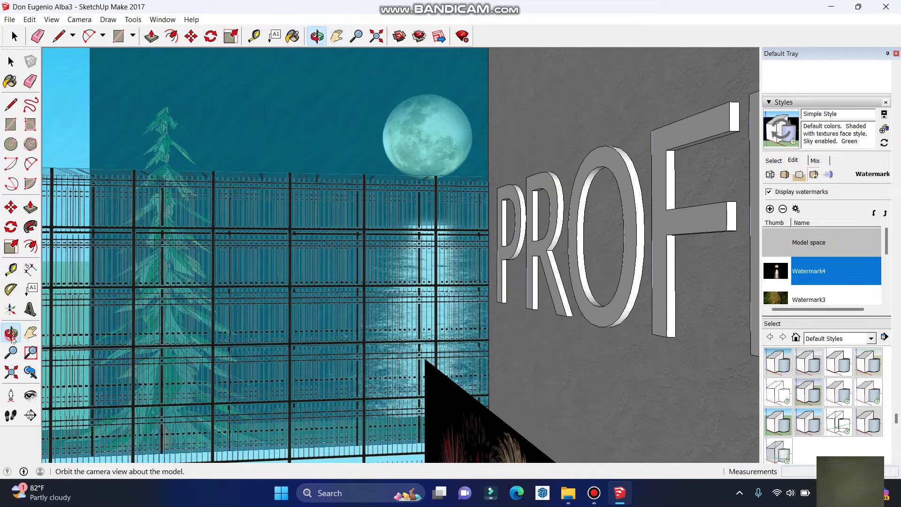
left_click_drag(135, 324, 224, 314)
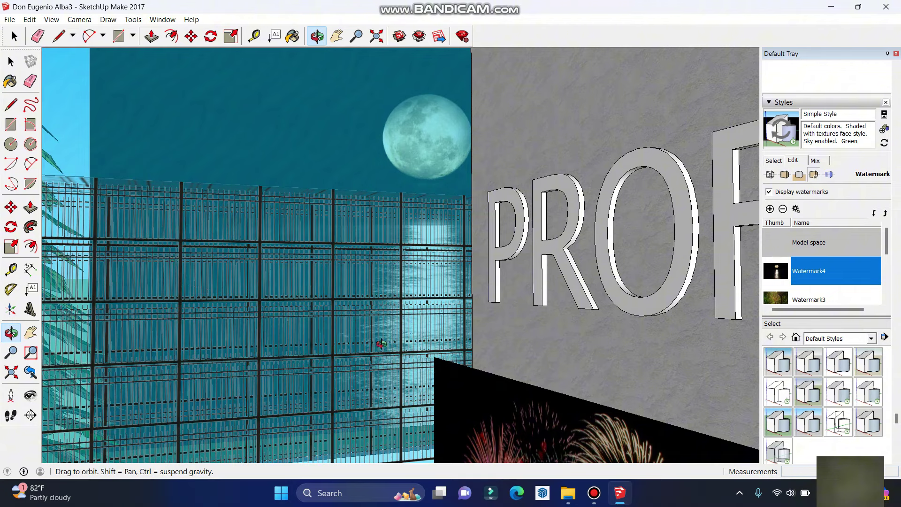
scroll(380, 344, "down", 3)
scroll(377, 339, "down", 2)
scroll(377, 339, "down", 2)
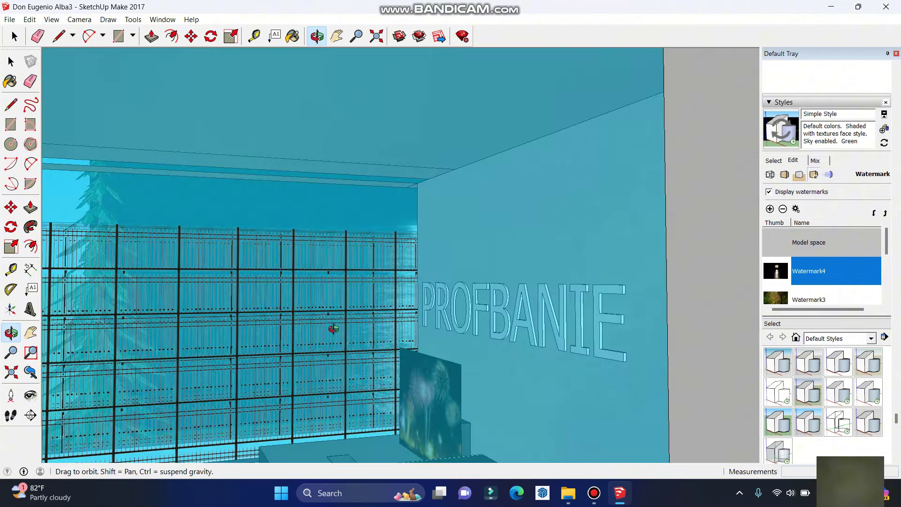
scroll(333, 329, "down", 1)
scroll(344, 322, "up", 2)
scroll(344, 322, "up", 3)
Orbit along the corridor and over the courtyard, ending down the moonlit water channel
scroll(345, 324, "up", 2)
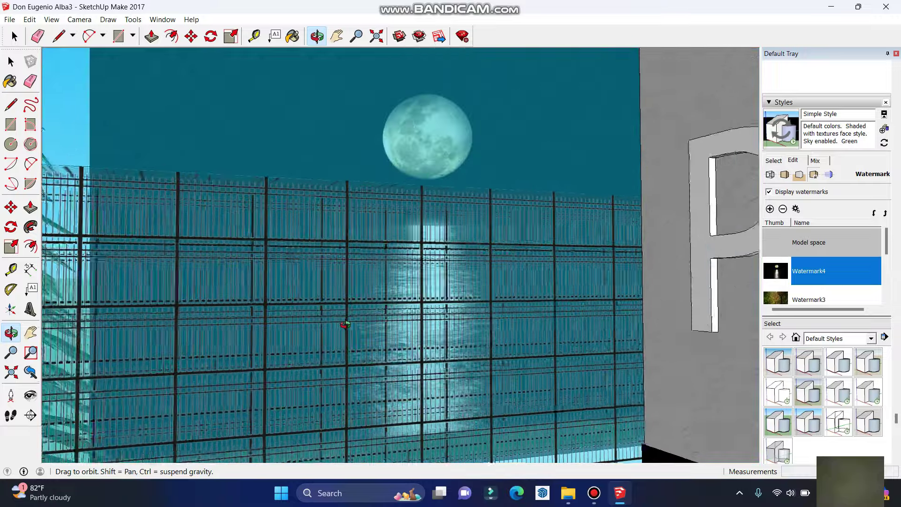
mouse_move(345, 324)
left_mouse_down()
mouse_move(493, 348)
mouse_move(672, 353)
left_mouse_up()
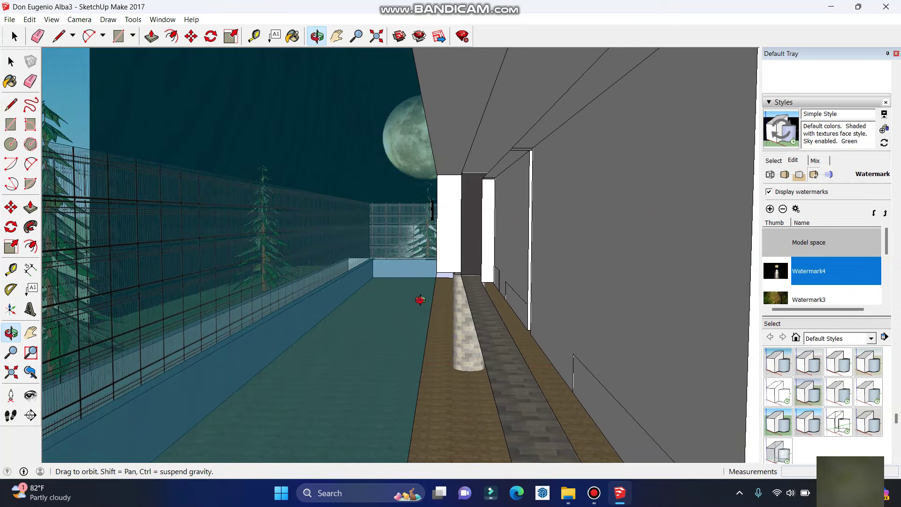
mouse_move(420, 300)
left_mouse_down()
mouse_move(410, 288)
mouse_move(419, 268)
left_mouse_up()
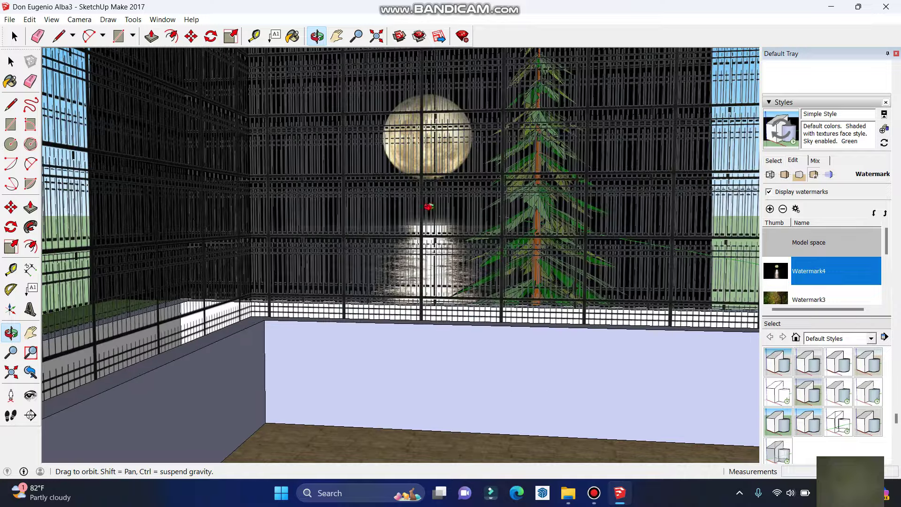
mouse_move(429, 207)
left_mouse_down()
mouse_move(609, 235)
mouse_move(598, 225)
mouse_move(480, 232)
mouse_move(564, 229)
mouse_move(495, 204)
mouse_move(596, 209)
left_mouse_up()
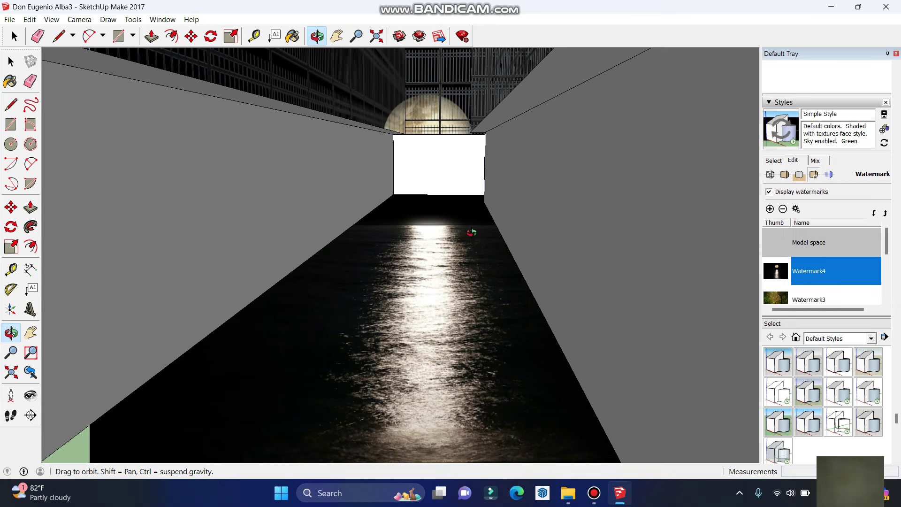
mouse_move(472, 232)
left_mouse_down()
mouse_move(440, 228)
mouse_move(446, 319)
mouse_move(451, 307)
left_mouse_up()
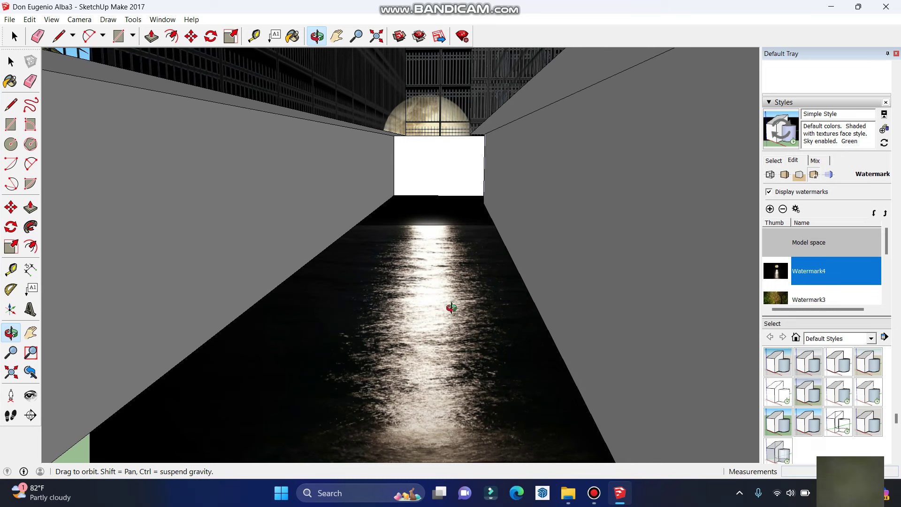
mouse_move(452, 308)
left_mouse_down()
mouse_move(462, 288)
mouse_move(454, 295)
mouse_move(451, 177)
mouse_move(458, 184)
left_mouse_up()
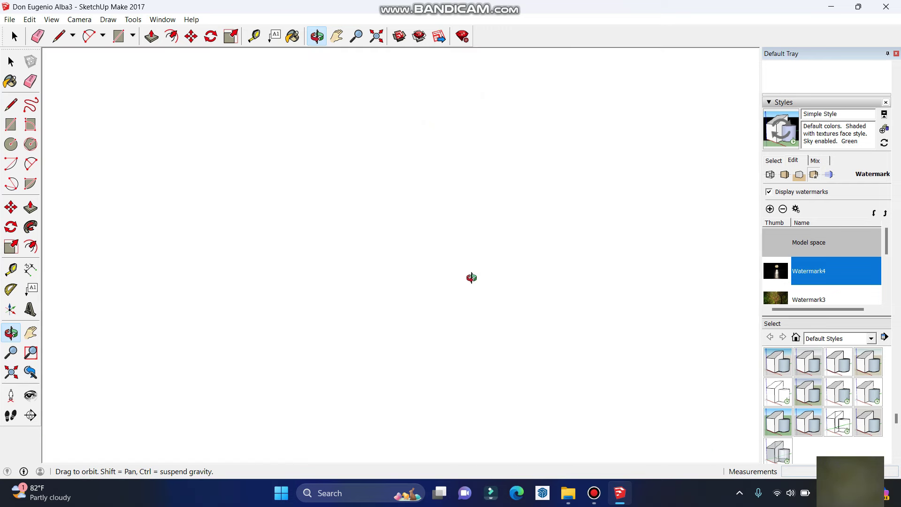
Zoom out and orbit so the tree swings in front of the moon
scroll(466, 289, "down", 2)
scroll(465, 289, "down", 2)
scroll(466, 290, "down", 2)
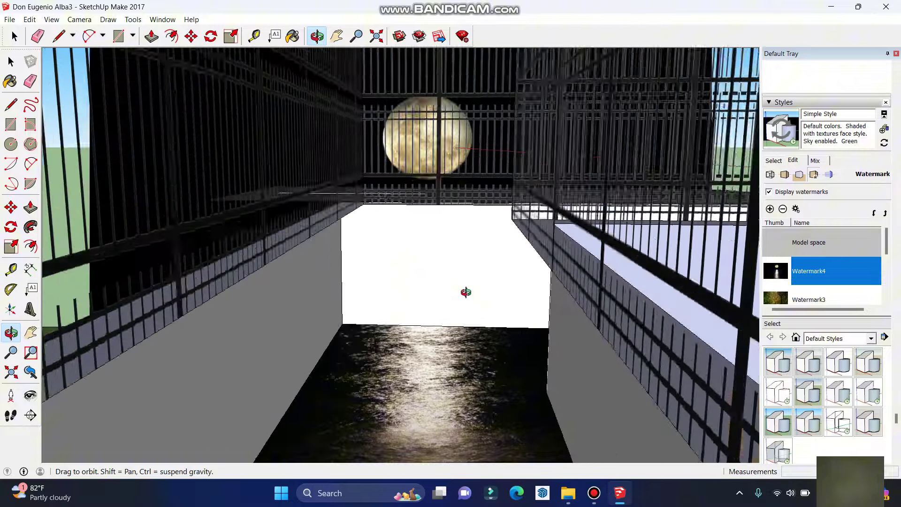
scroll(466, 291, "down", 2)
scroll(466, 292, "down", 2)
scroll(466, 292, "down", 2)
scroll(465, 292, "down", 2)
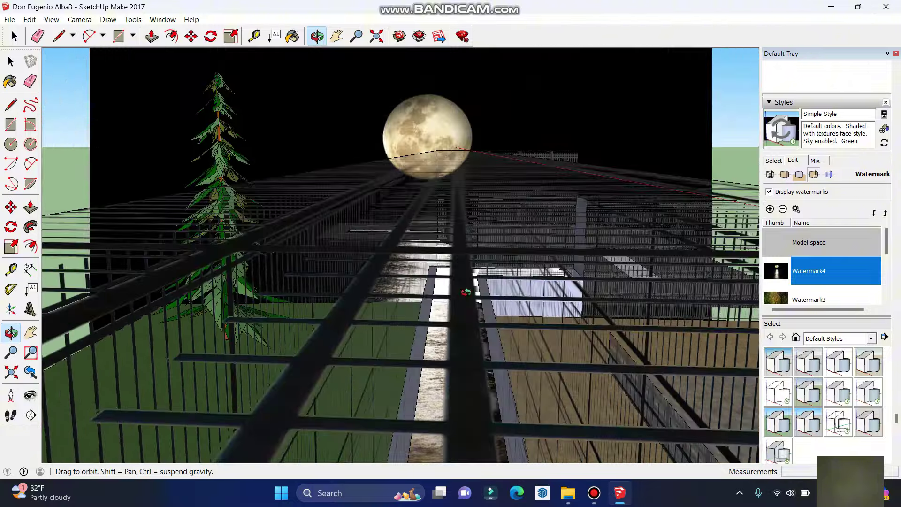
scroll(465, 292, "down", 2)
scroll(466, 292, "down", 2)
mouse_move(549, 288)
left_mouse_down()
mouse_move(482, 319)
mouse_move(685, 308)
mouse_move(624, 272)
left_mouse_up()
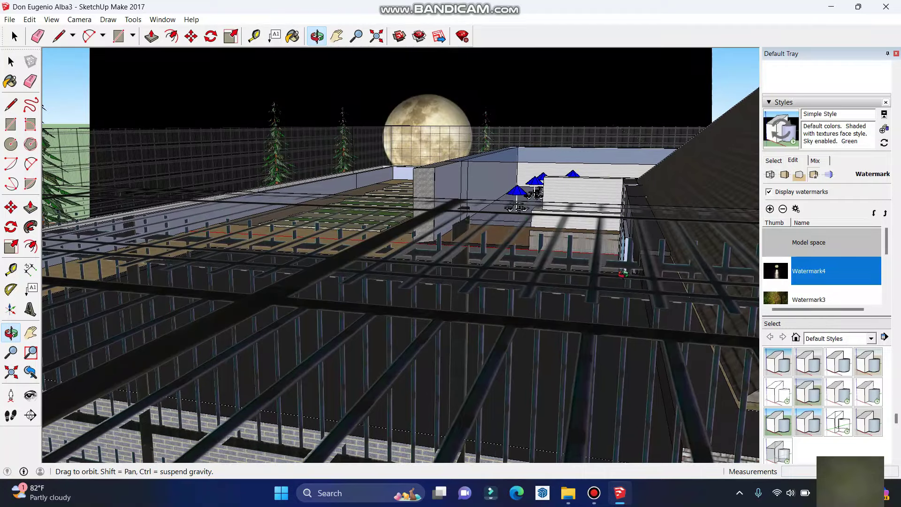
Orbit around the blue-umbrella picnic tables and tilt down onto the deck, then bring up the recorder
scroll(522, 217, "up", 3)
scroll(521, 211, "up", 3)
scroll(517, 179, "up", 3)
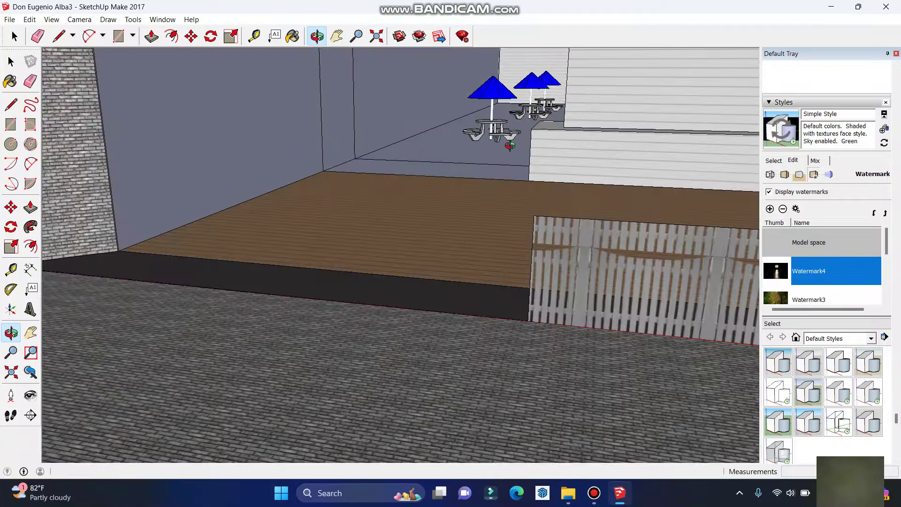
scroll(513, 139, "up", 3)
mouse_move(511, 139)
left_mouse_down()
mouse_move(595, 116)
mouse_move(603, 161)
mouse_move(659, 135)
mouse_move(604, 113)
mouse_move(532, 114)
mouse_move(524, 130)
left_mouse_up()
scroll(491, 221, "down", 3)
scroll(485, 232, "down", 3)
scroll(488, 230, "down", 3)
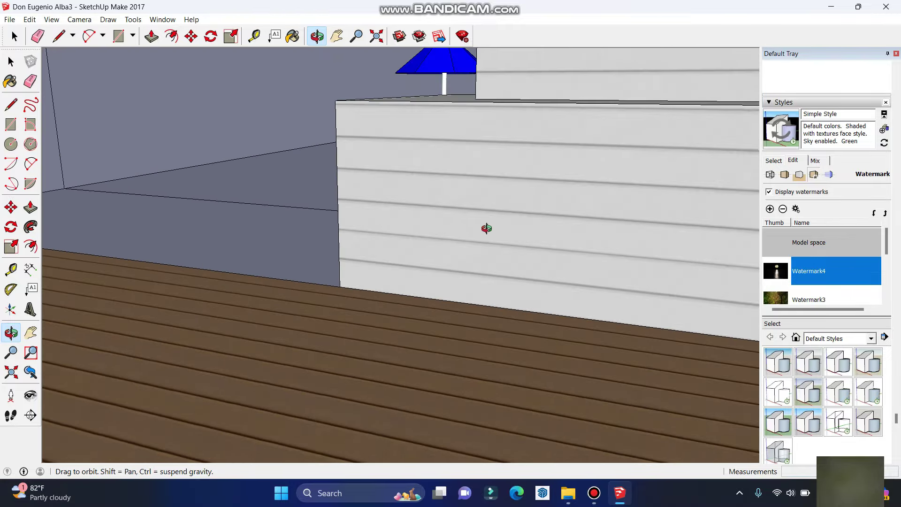
scroll(486, 229, "down", 3)
scroll(486, 229, "down", 3)
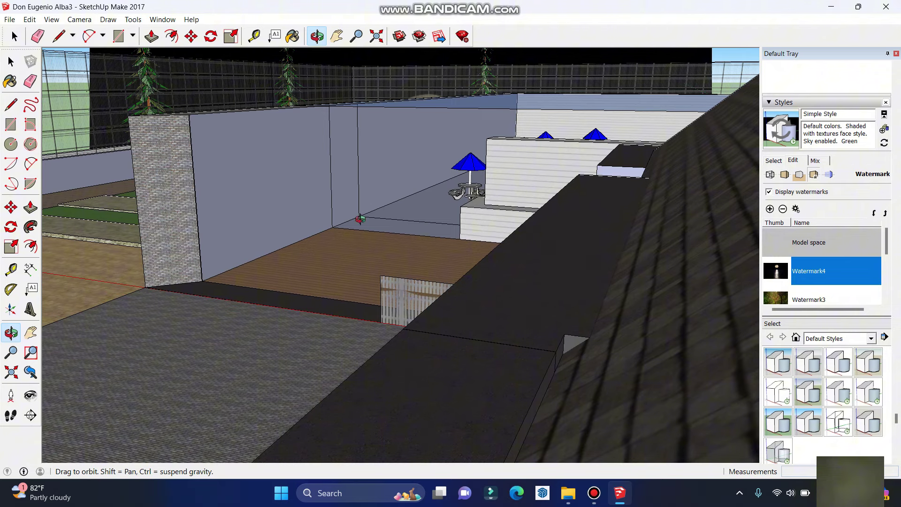
left_click_drag(360, 219, 356, 229)
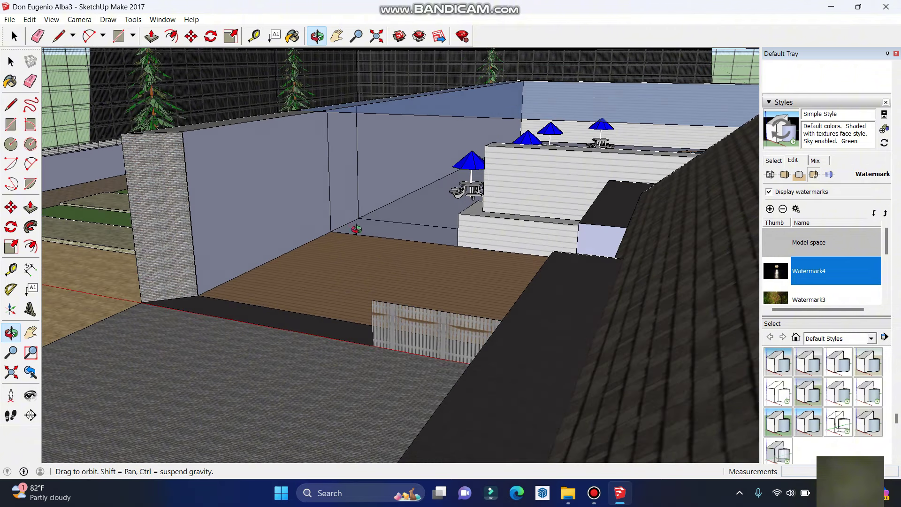
left_click(594, 493)
left_click(321, 36)
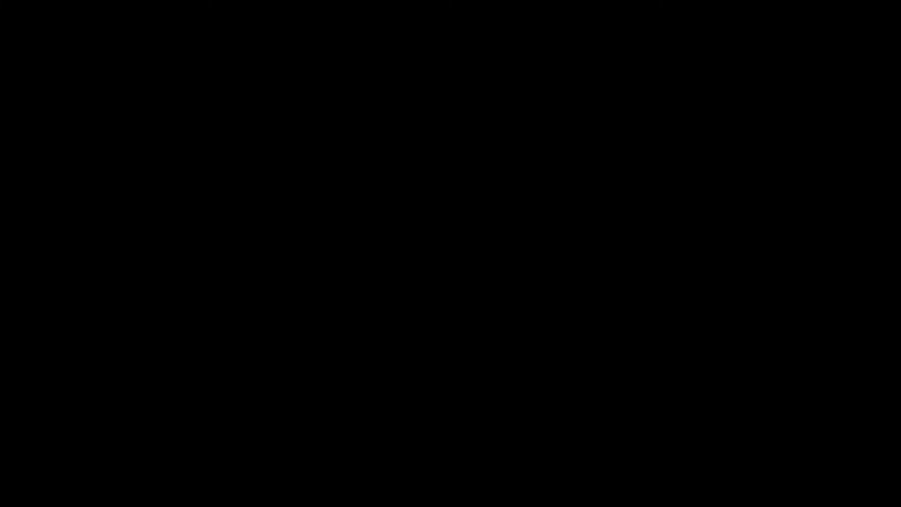